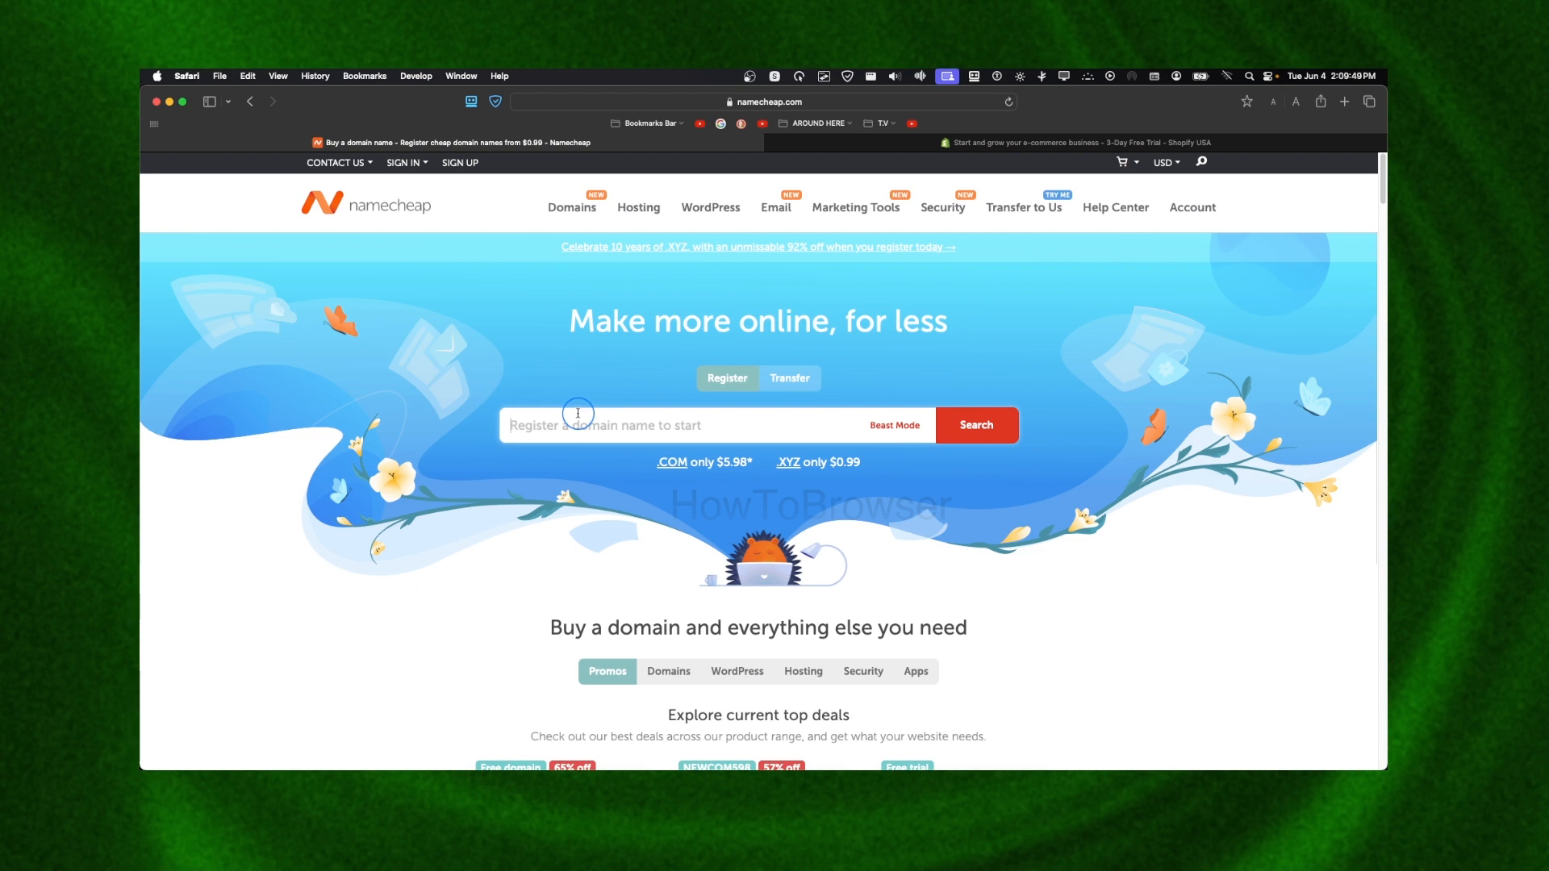
pyautogui.write('howtostar')
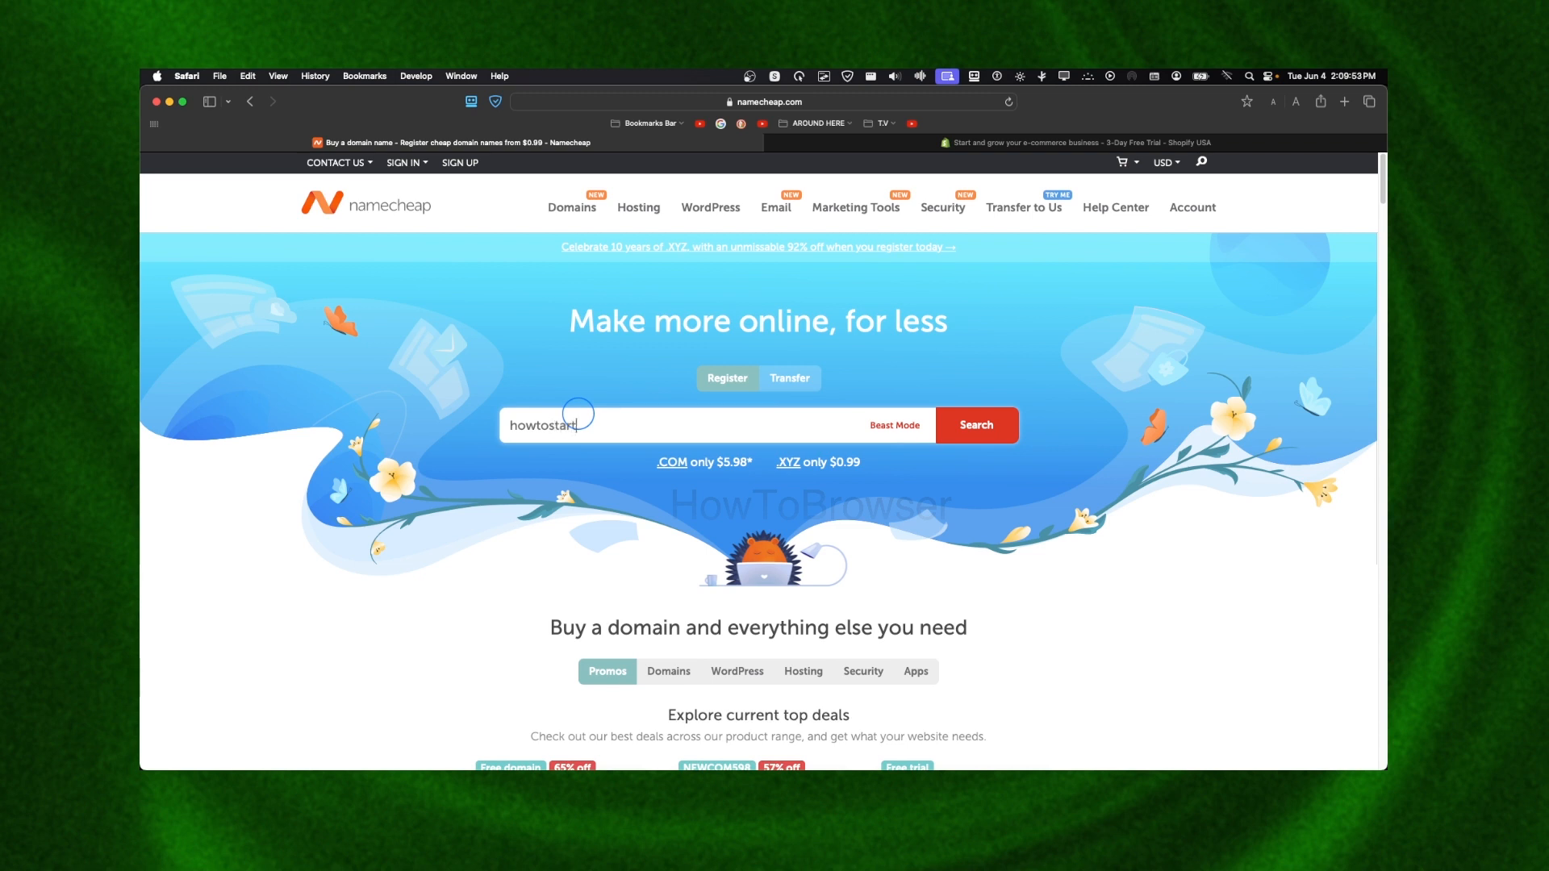
pyautogui.write('t')
pyautogui.press('BackSpace')
pyautogui.press('BackSpace')
pyautogui.press('BackSpace')
pyautogui.press('BackSpace')
# - Search for the domain name connectdownmaintestvideo and look through the offered extensions and prices
pyautogui.write('connectdownmaintestvideo')
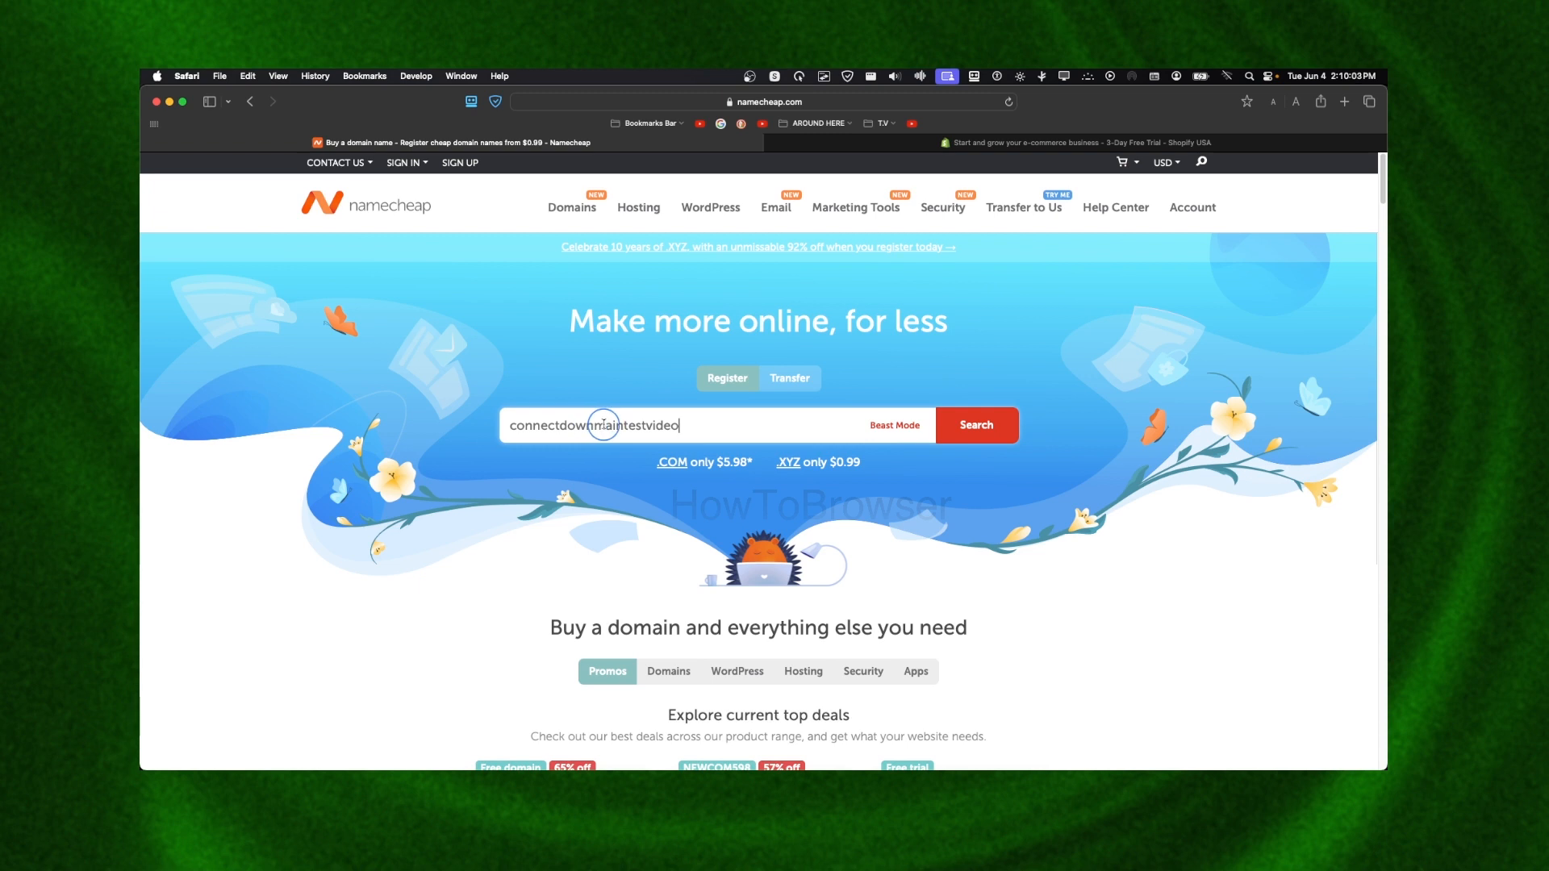
pyautogui.click(953, 428)
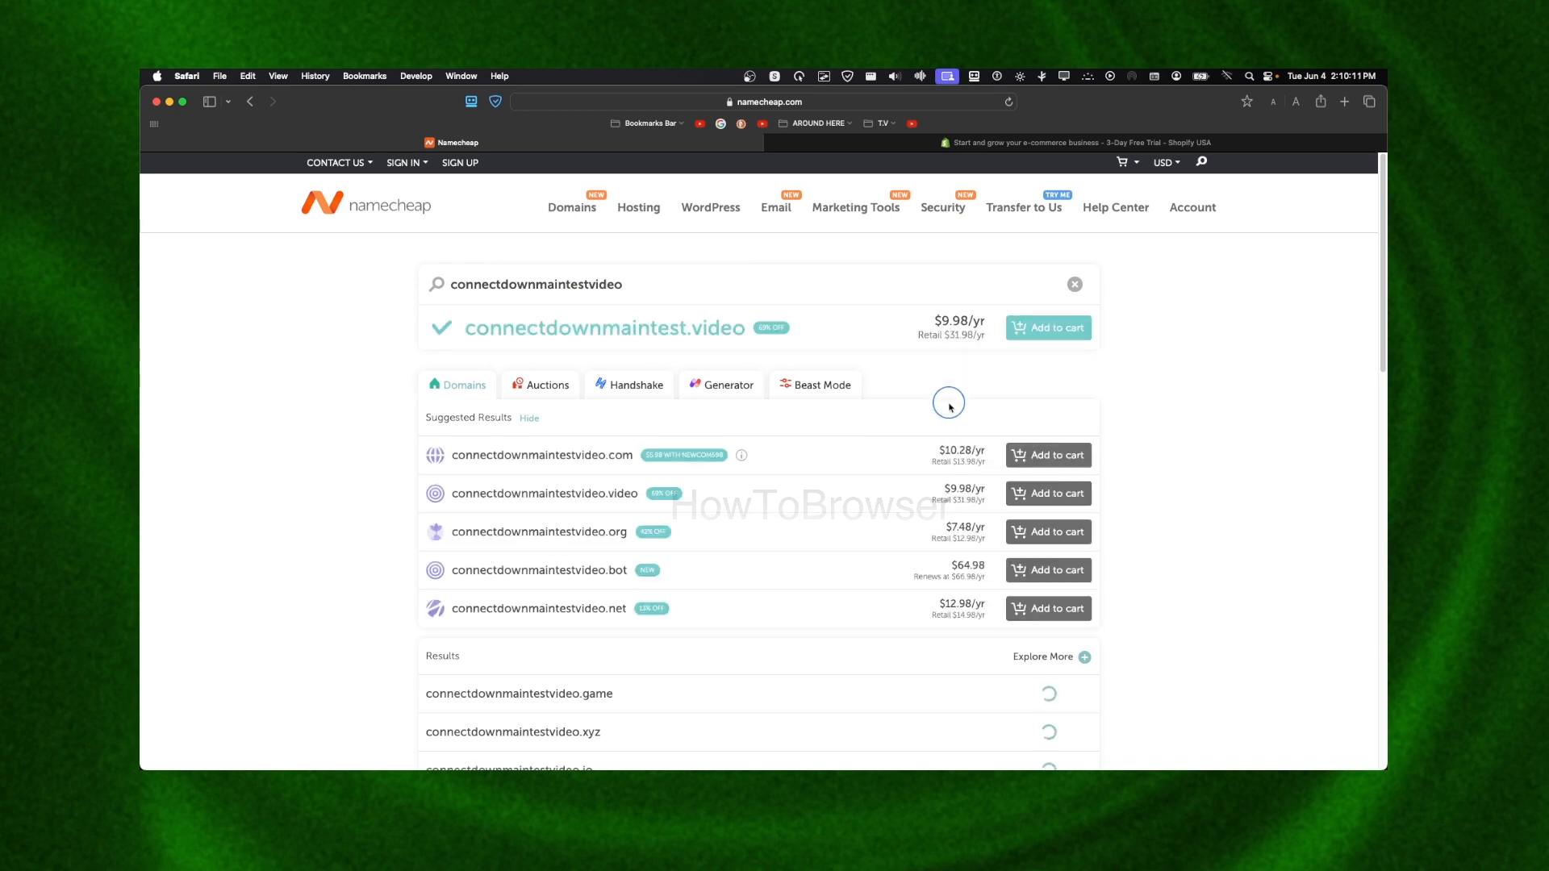
pyautogui.scroll(-3, 936, 404)
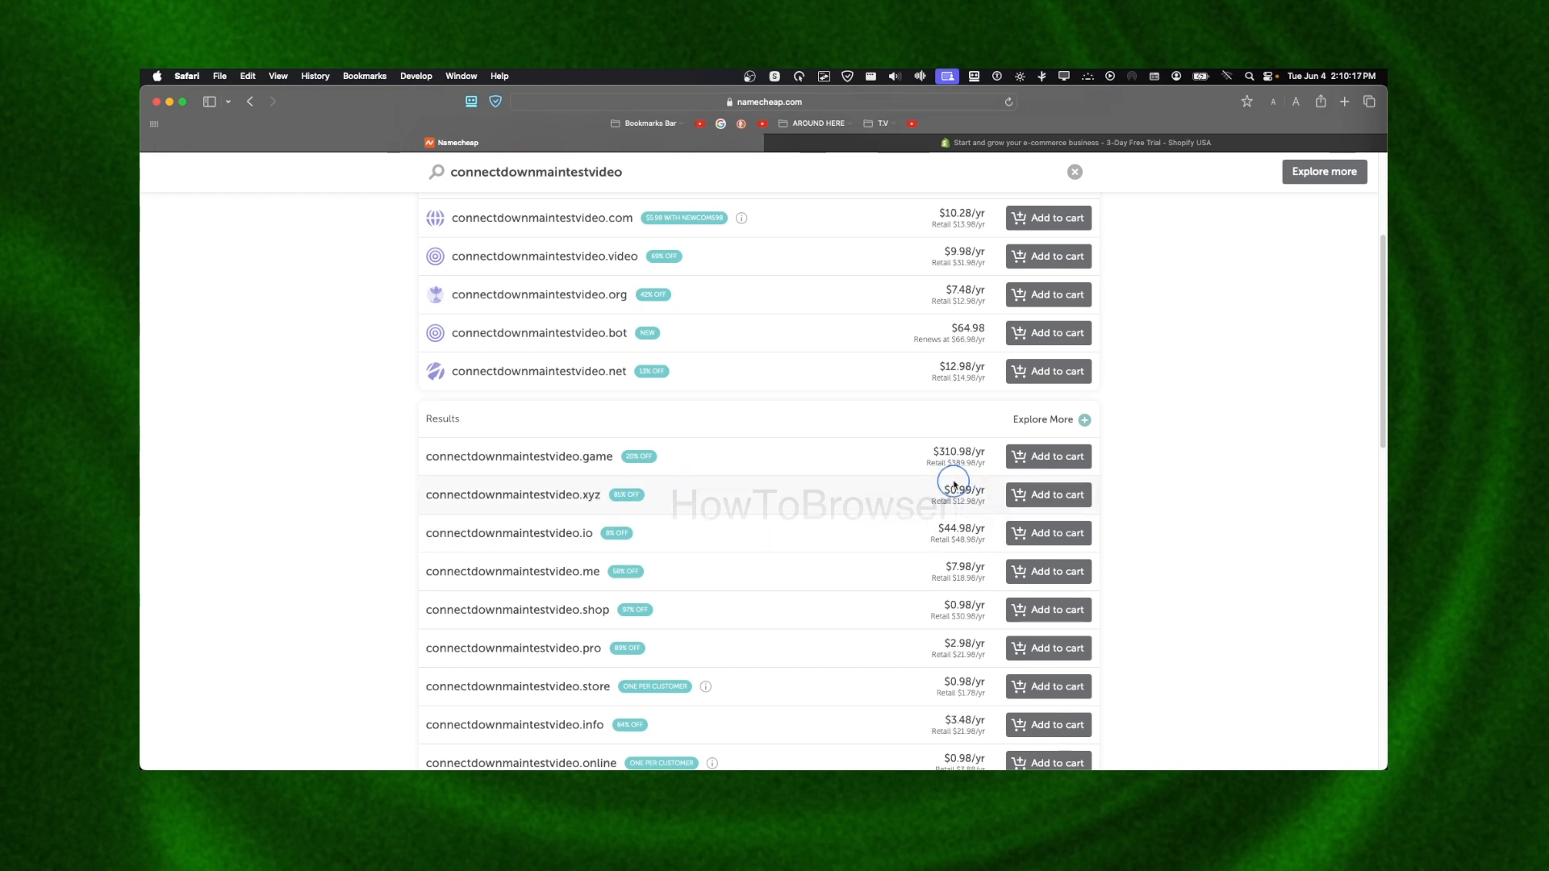
pyautogui.scroll(-1, 999, 495)
pyautogui.scroll(5, 878, 470)
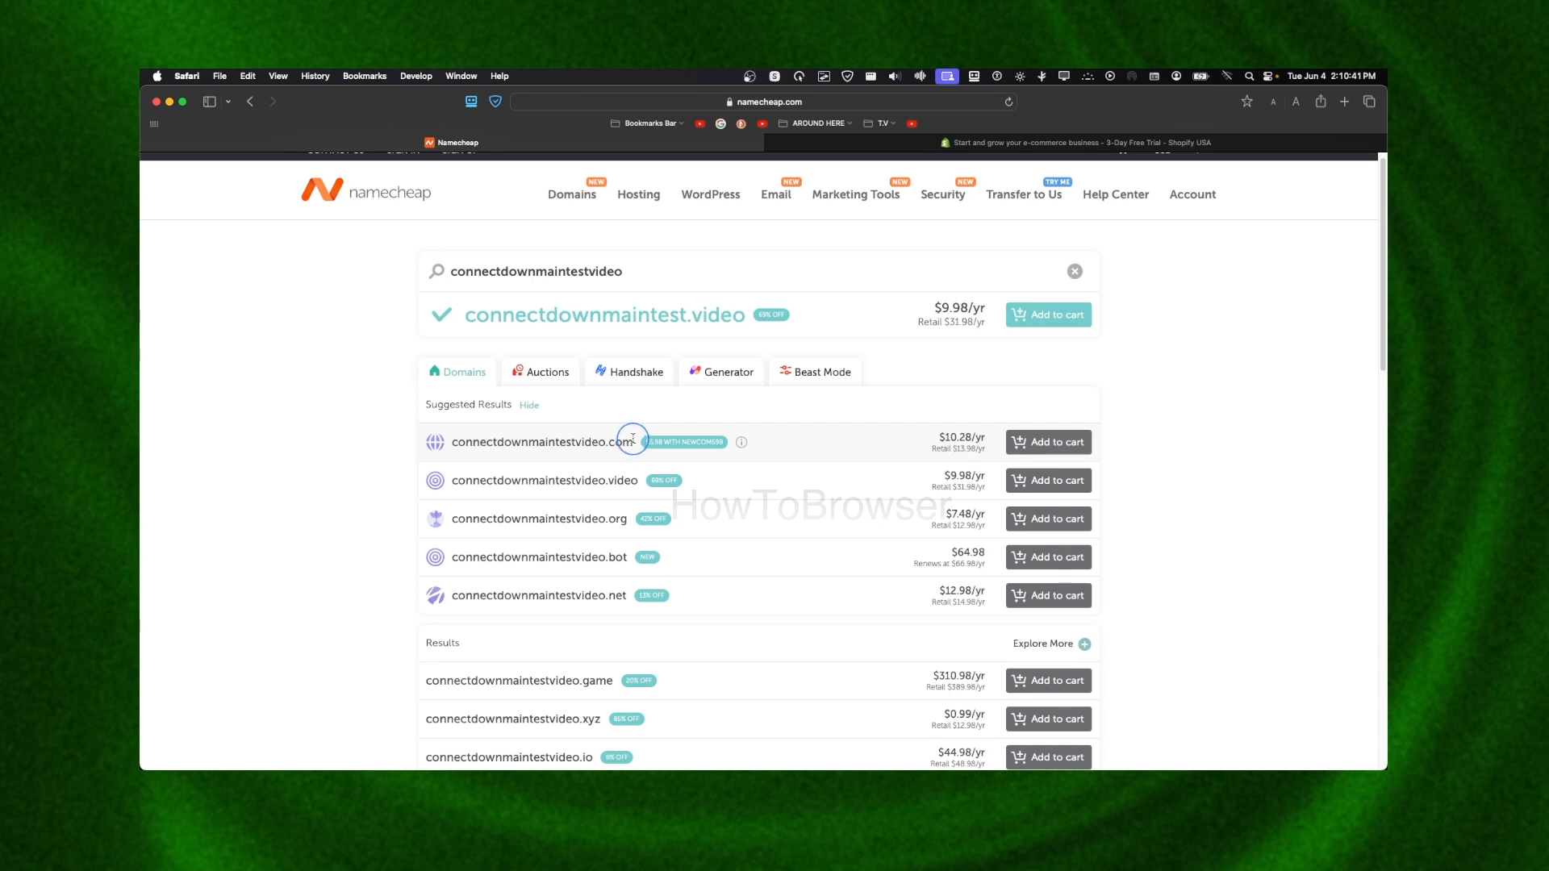
# - Add the connectdownmaintestvideo.xyz domain to the cart
pyautogui.scroll(-1, 633, 441)
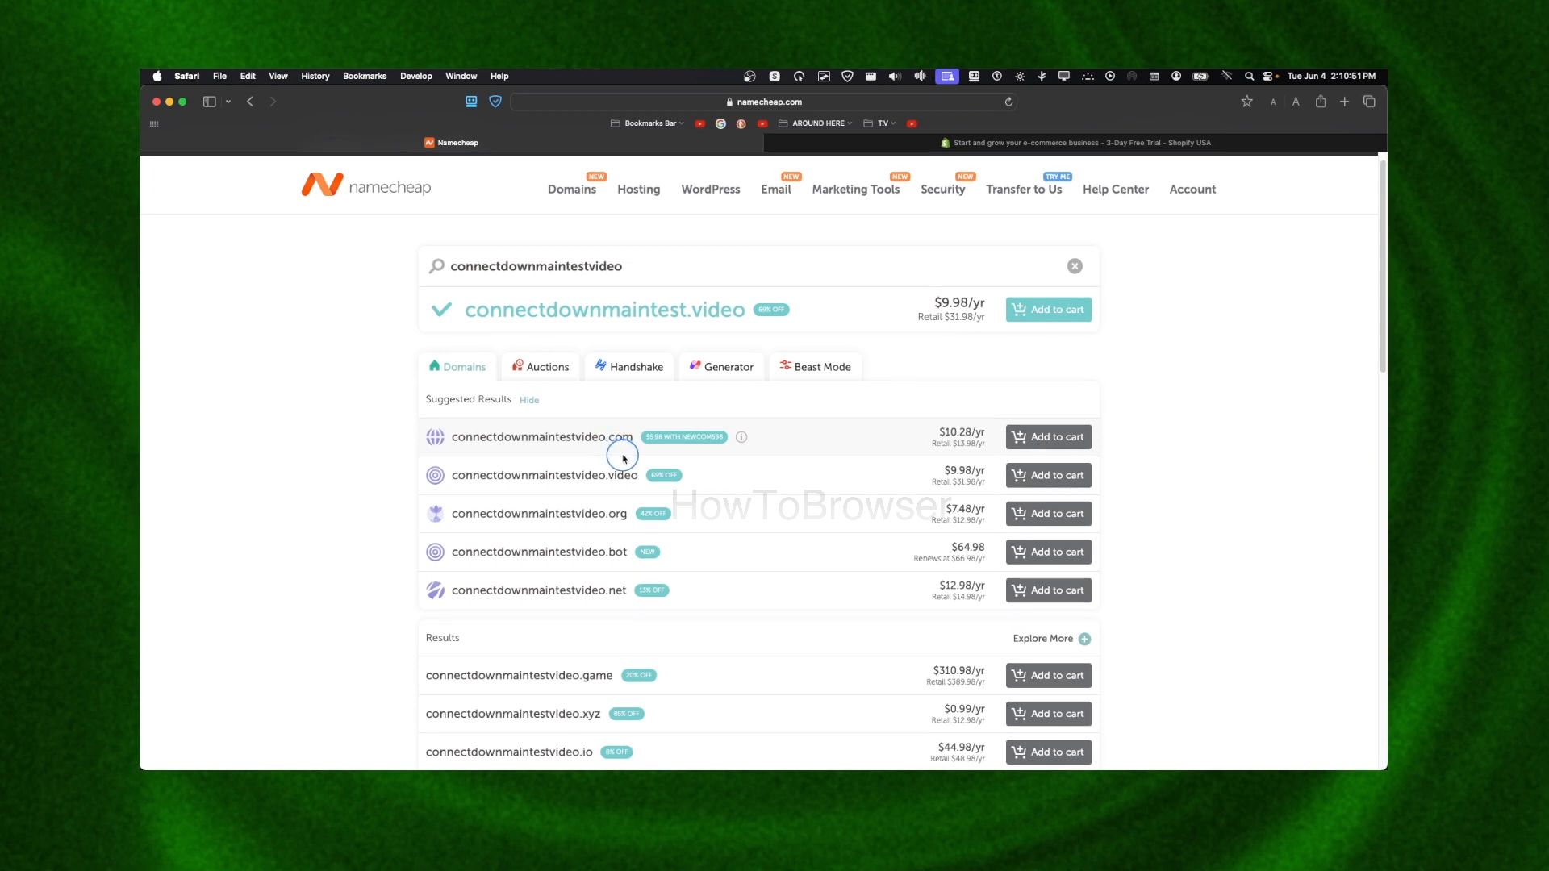
pyautogui.scroll(-2, 806, 547)
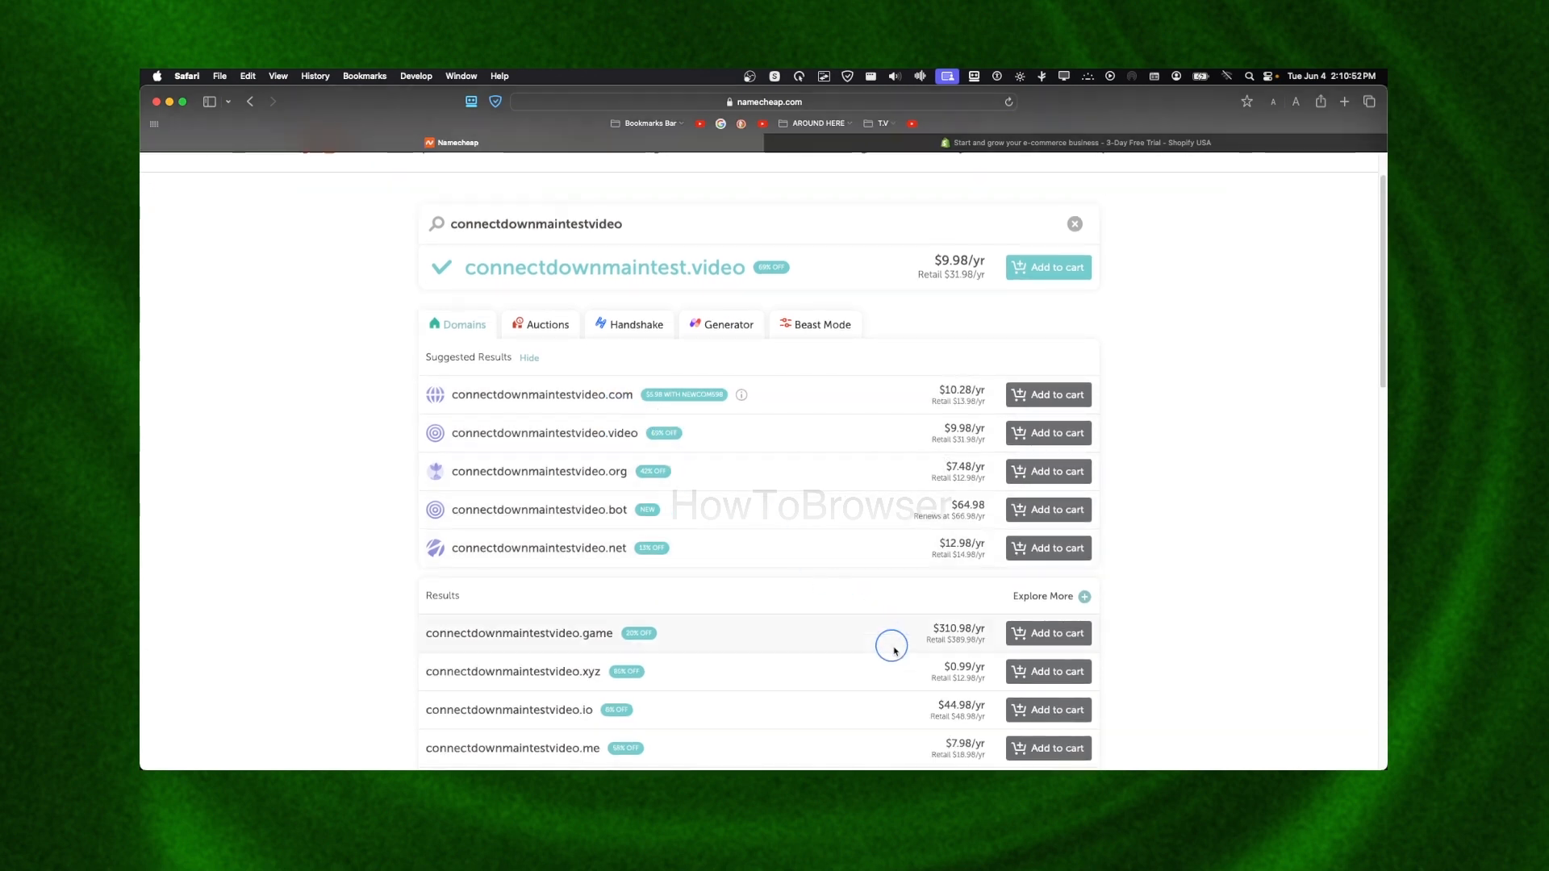
pyautogui.click(1020, 676)
pyautogui.scroll(2, 1093, 375)
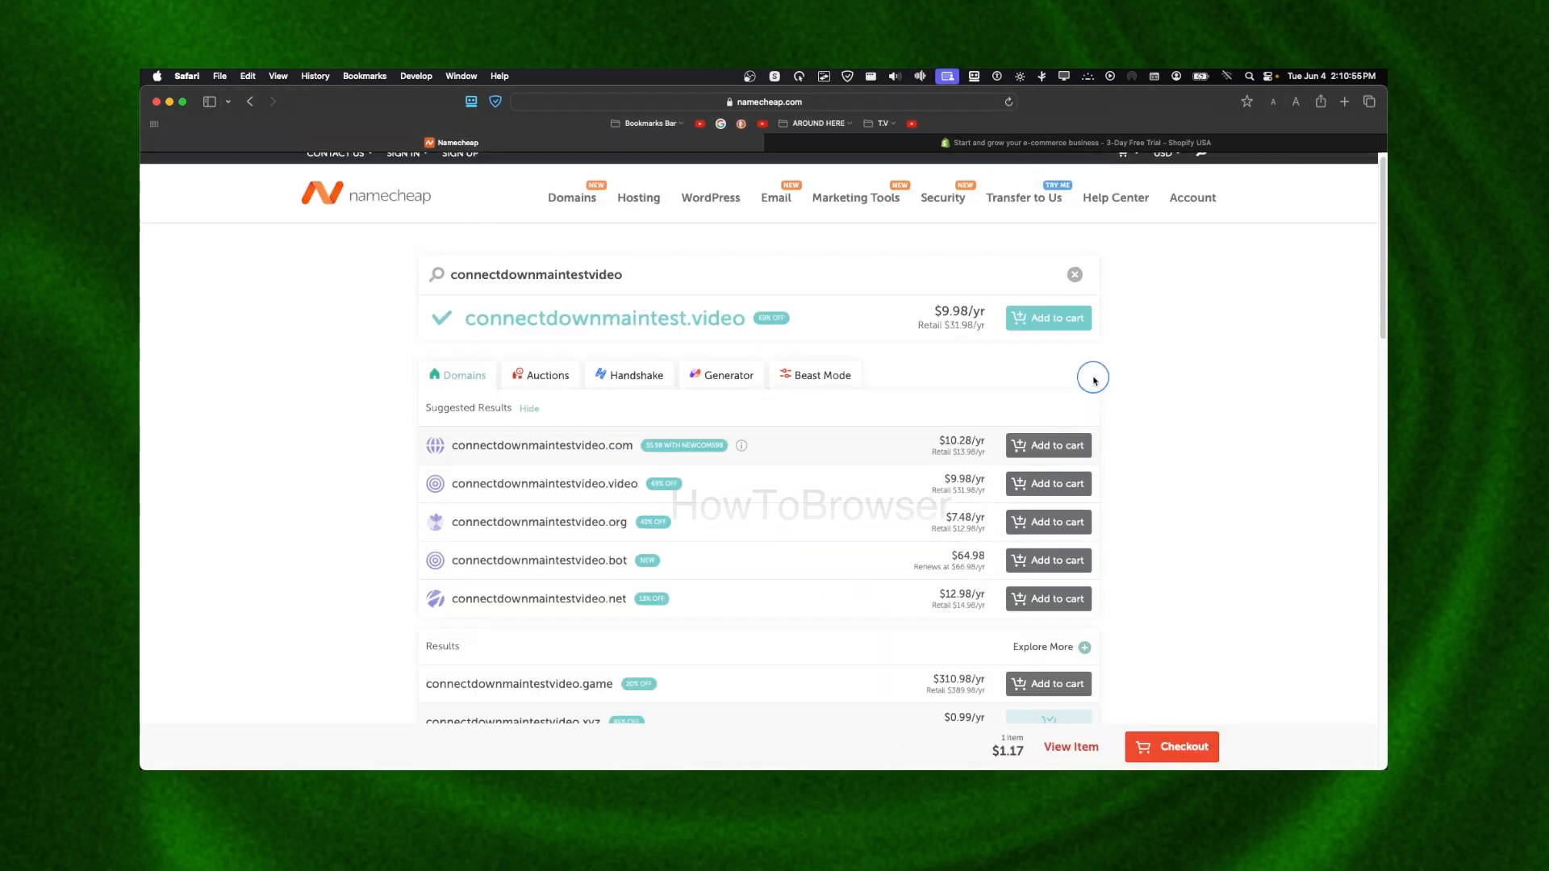
# - Proceed to checkout and choose a 1 Year registration term for the .xyz domain
pyautogui.click(1166, 748)
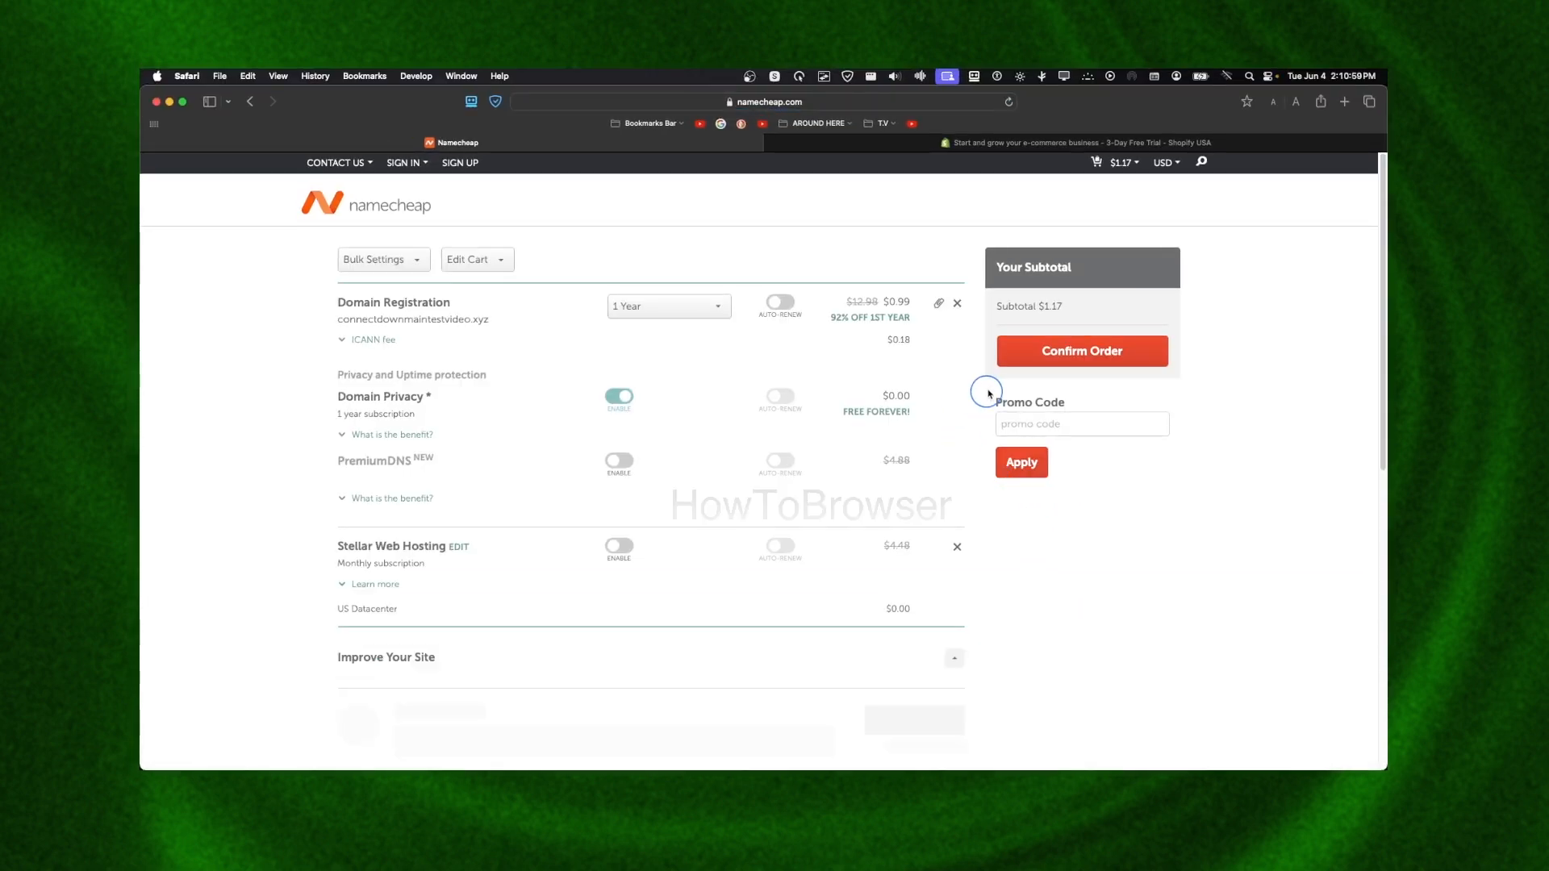
pyautogui.click(681, 306)
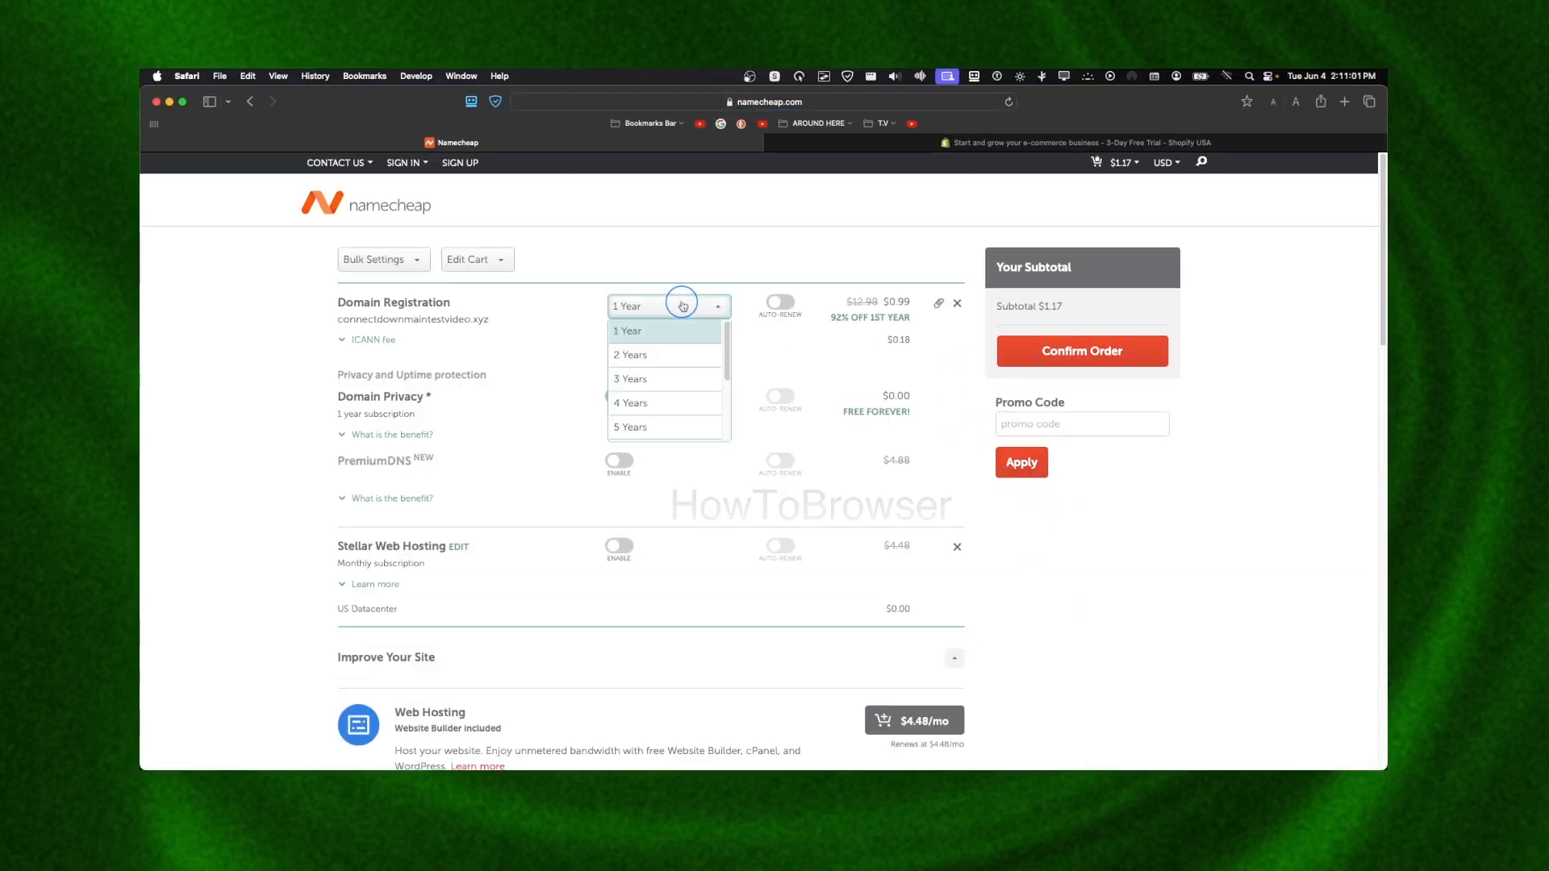
pyautogui.click(682, 332)
pyautogui.click(619, 403)
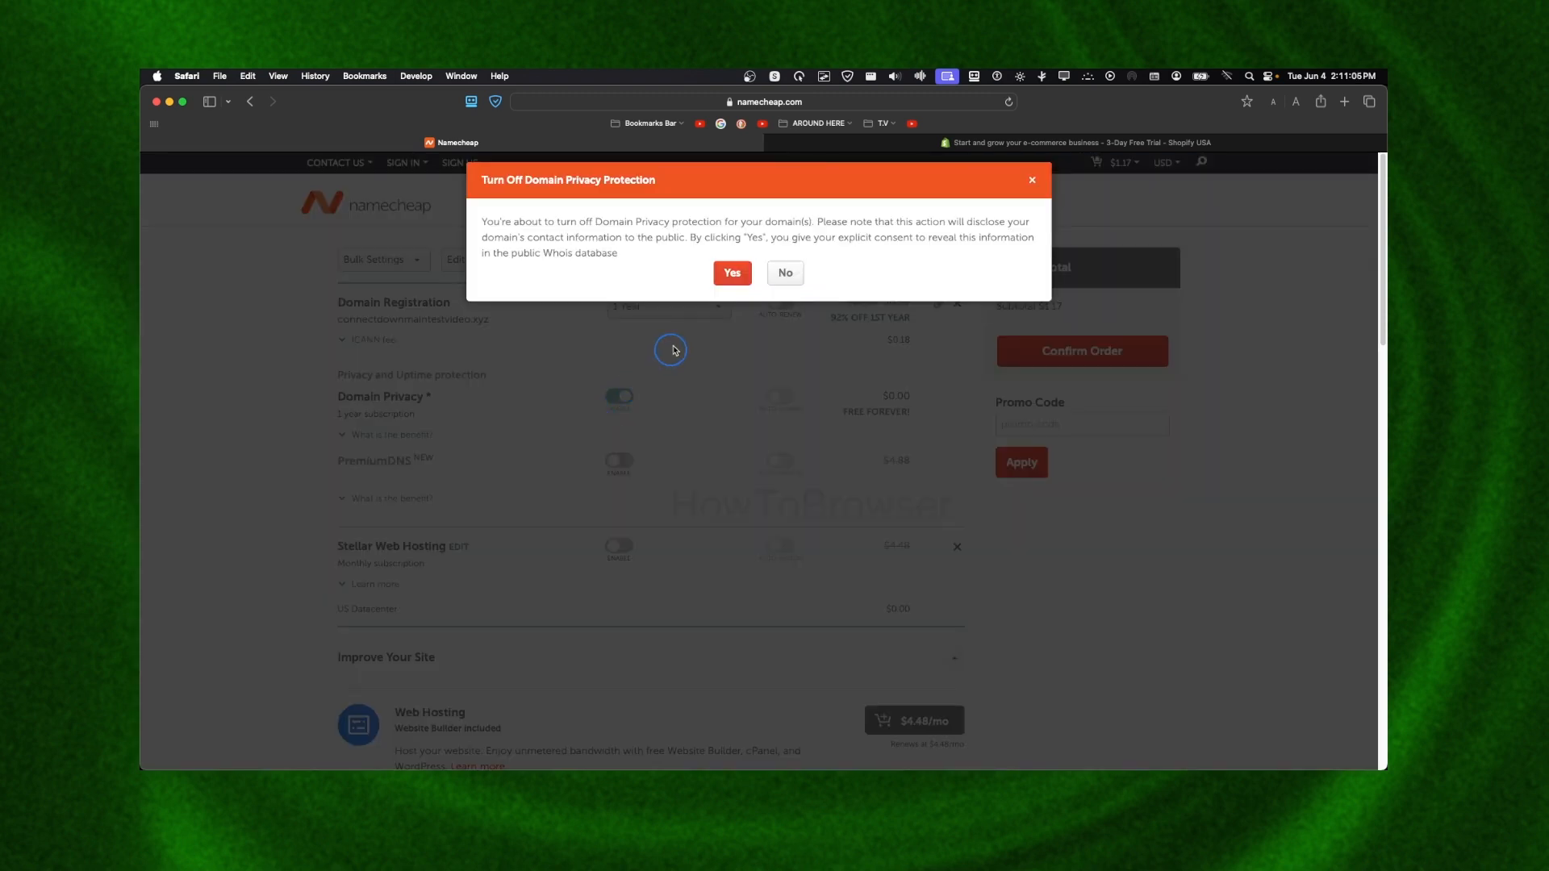
pyautogui.click(732, 276)
pyautogui.click(614, 400)
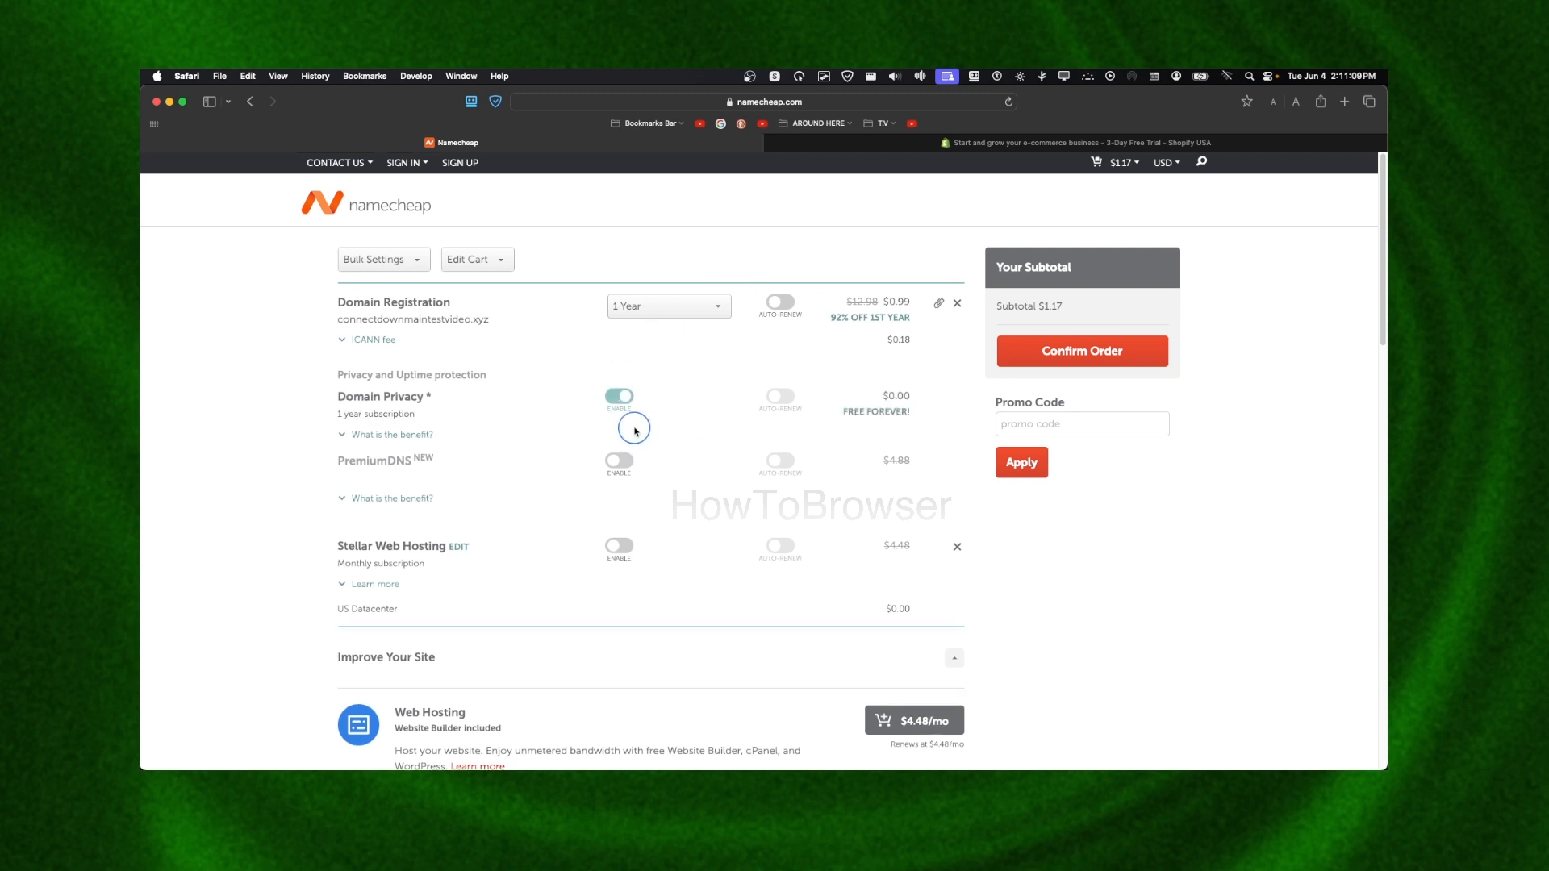
# - Review the optional add-ons in the cart and confirm the domain order
pyautogui.scroll(-6, 636, 431)
pyautogui.scroll(6, 636, 431)
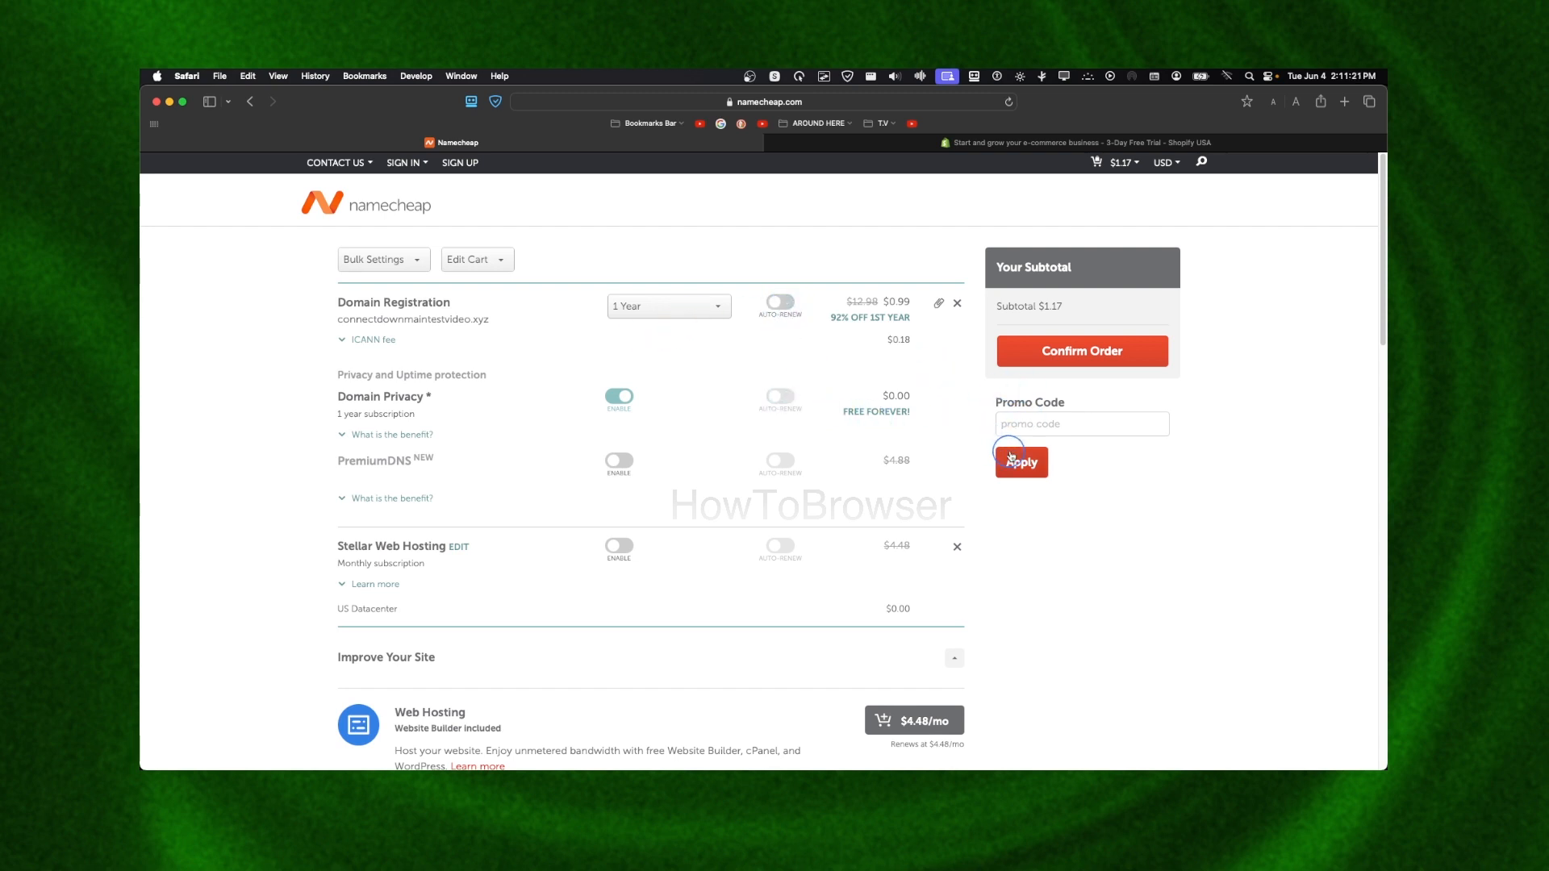
pyautogui.click(1036, 353)
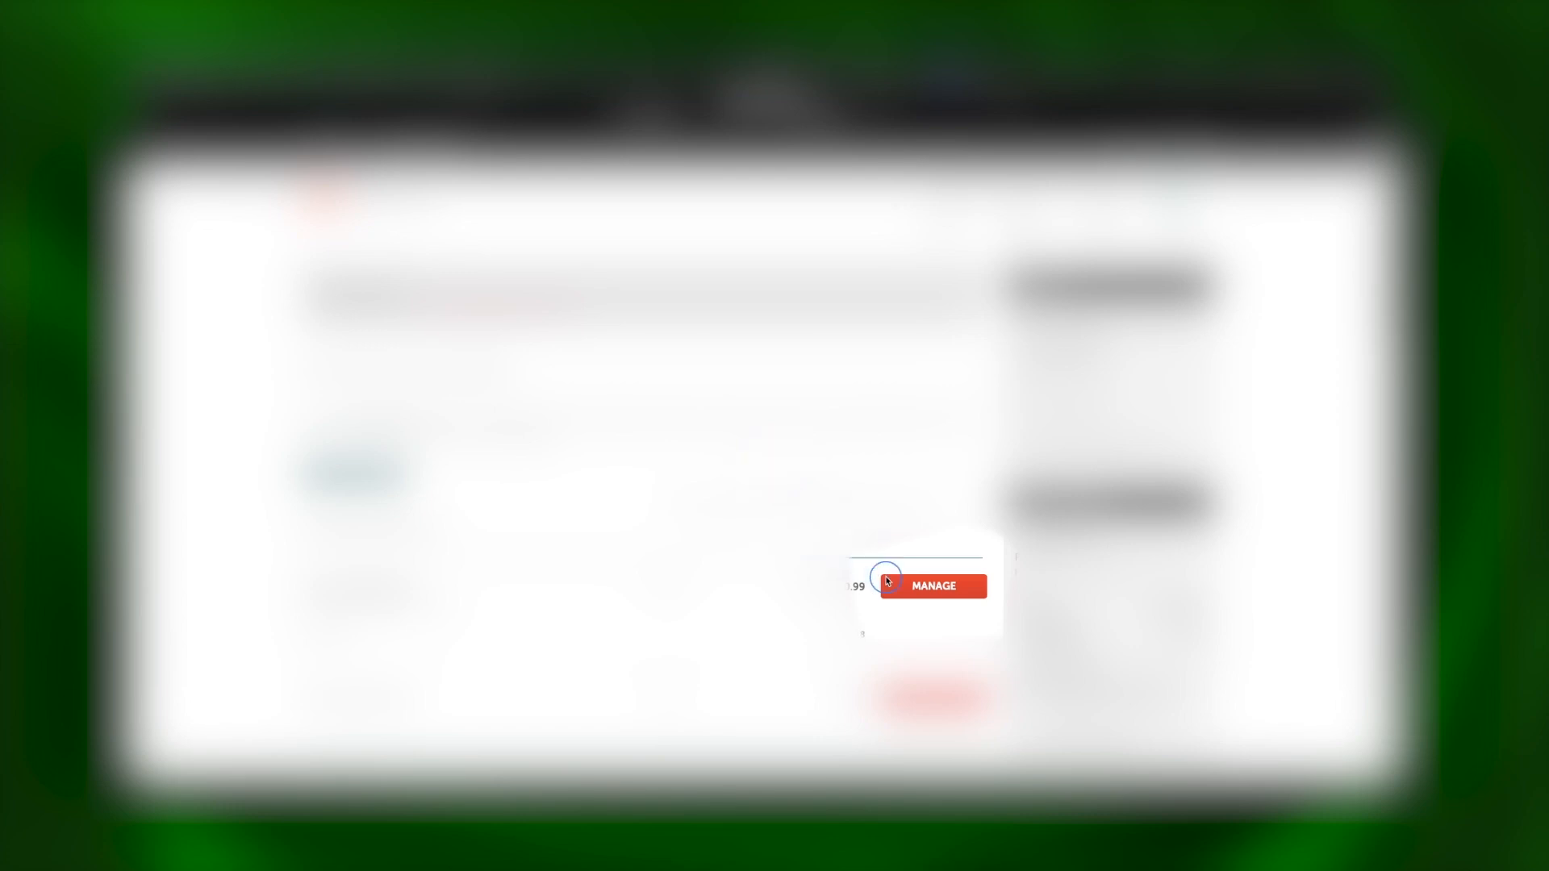
# - Open the management page of the purchased domain and bring up the host records in its Advanced DNS settings
pyautogui.click(932, 587)
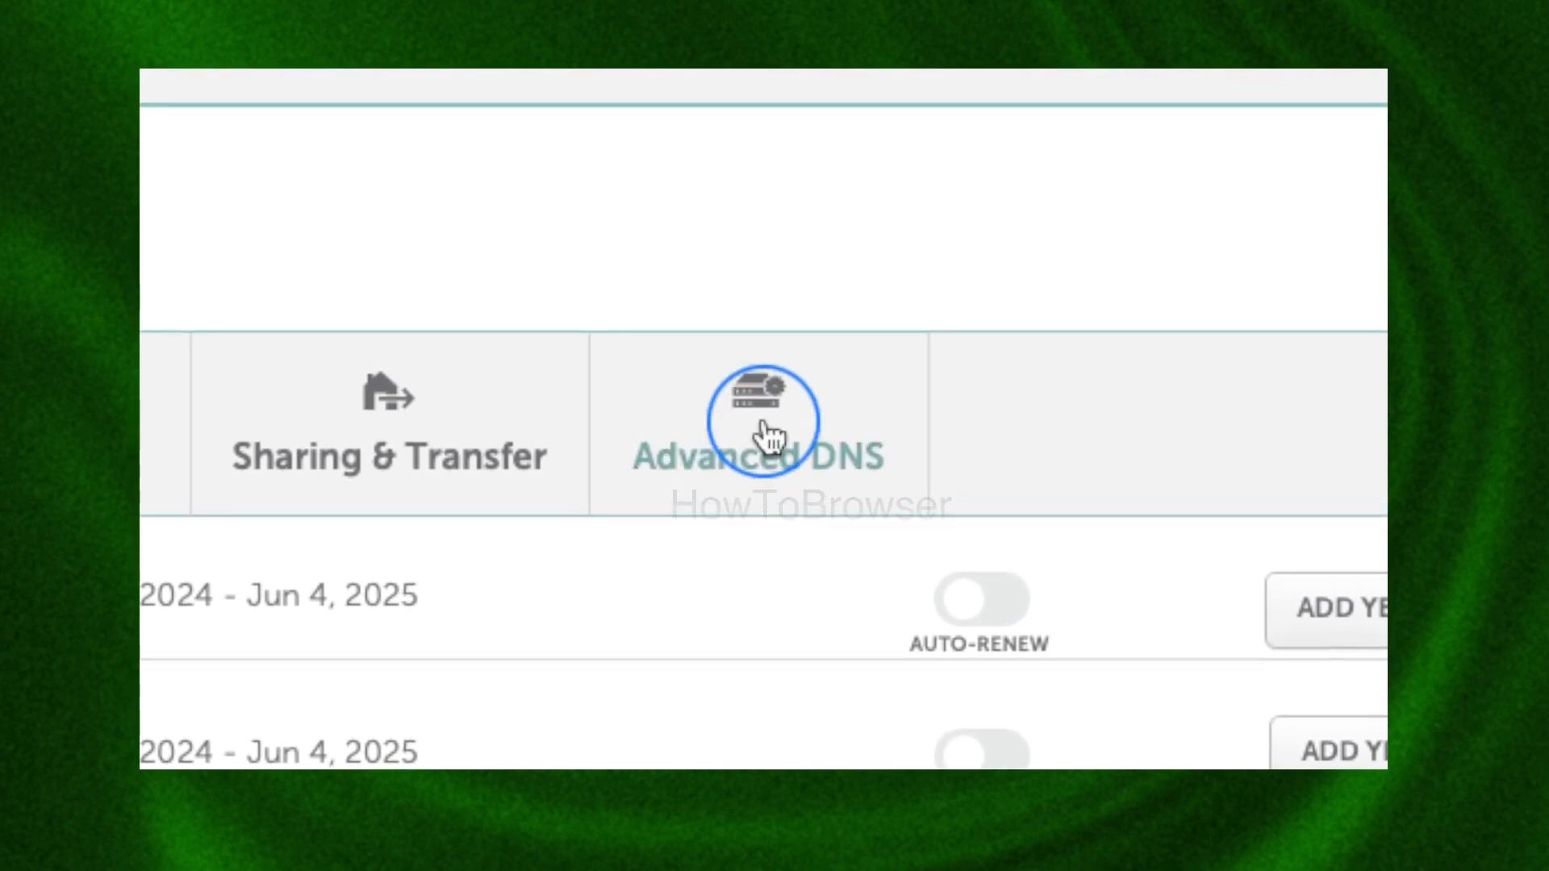
pyautogui.click(764, 425)
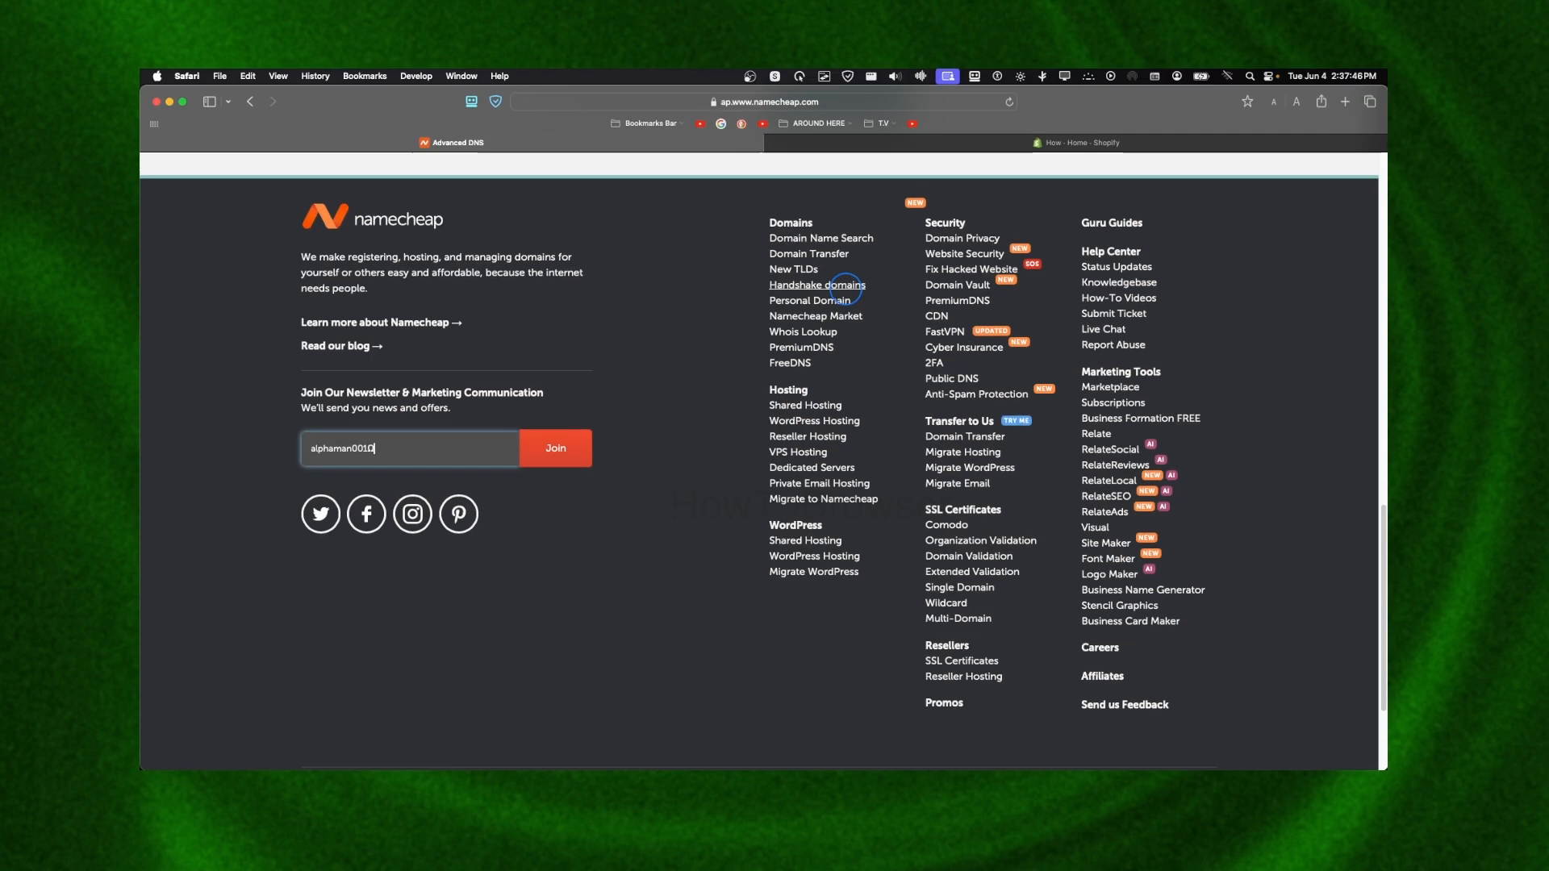
pyautogui.scroll(3, 845, 289)
pyautogui.scroll(10, 845, 288)
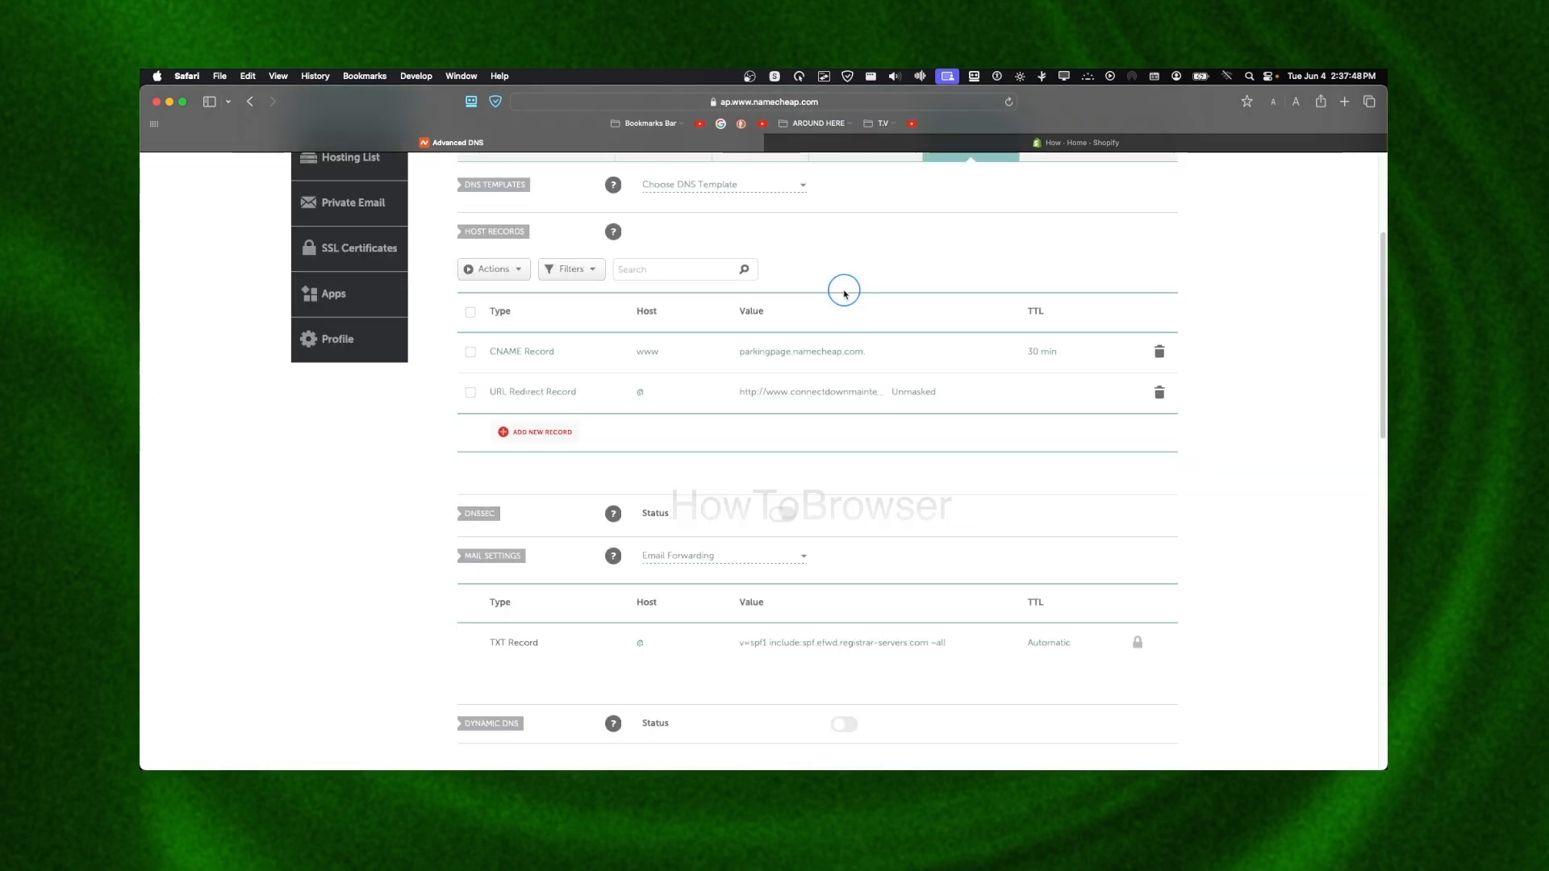
pyautogui.scroll(1, 552, 358)
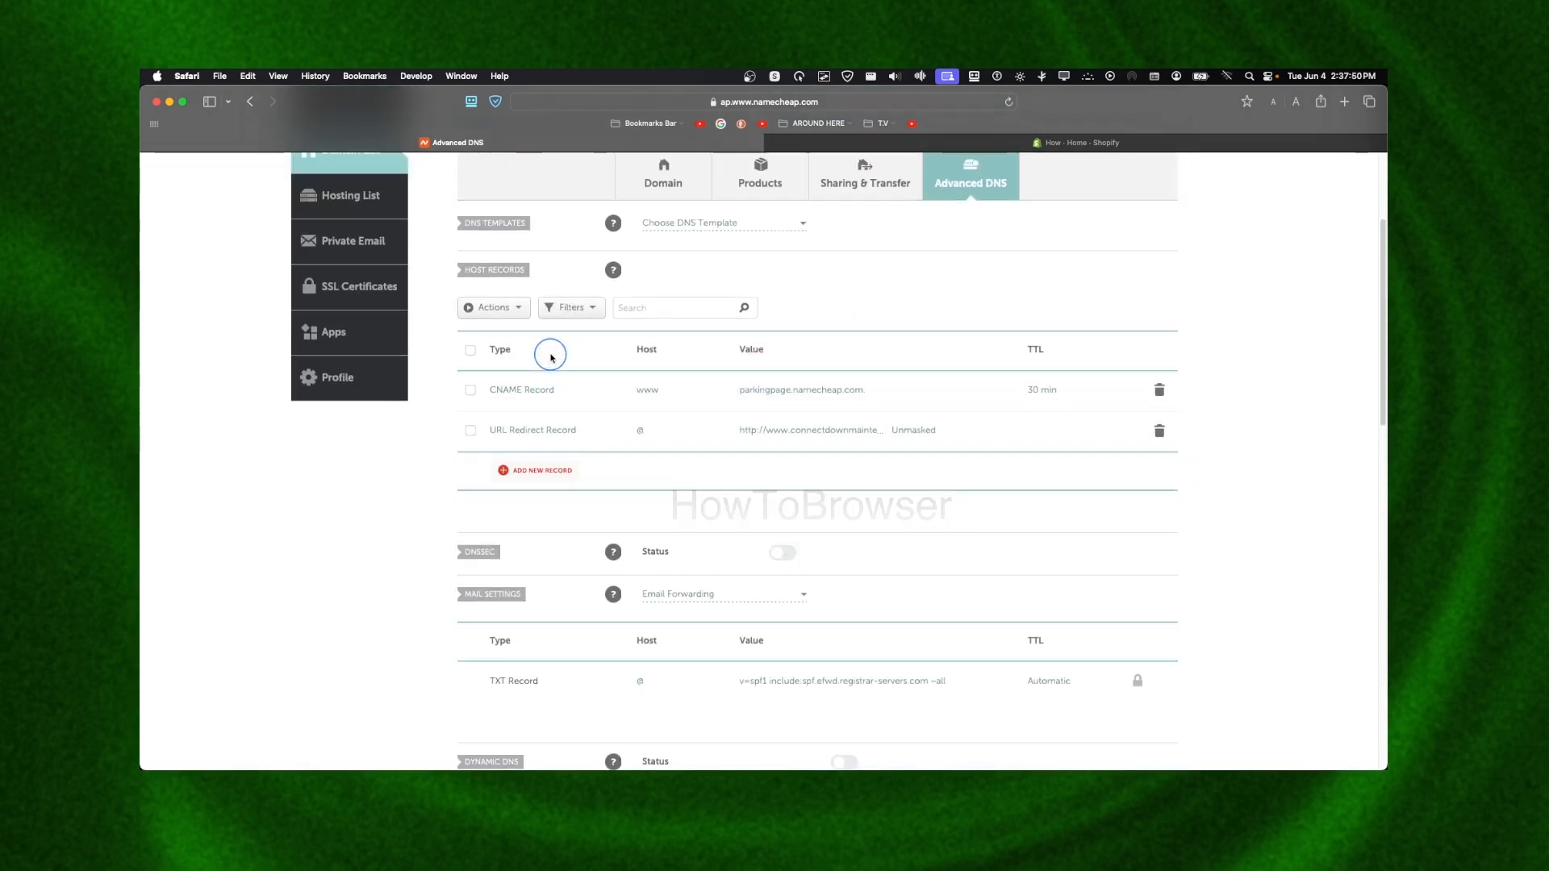
pyautogui.scroll(3, 552, 357)
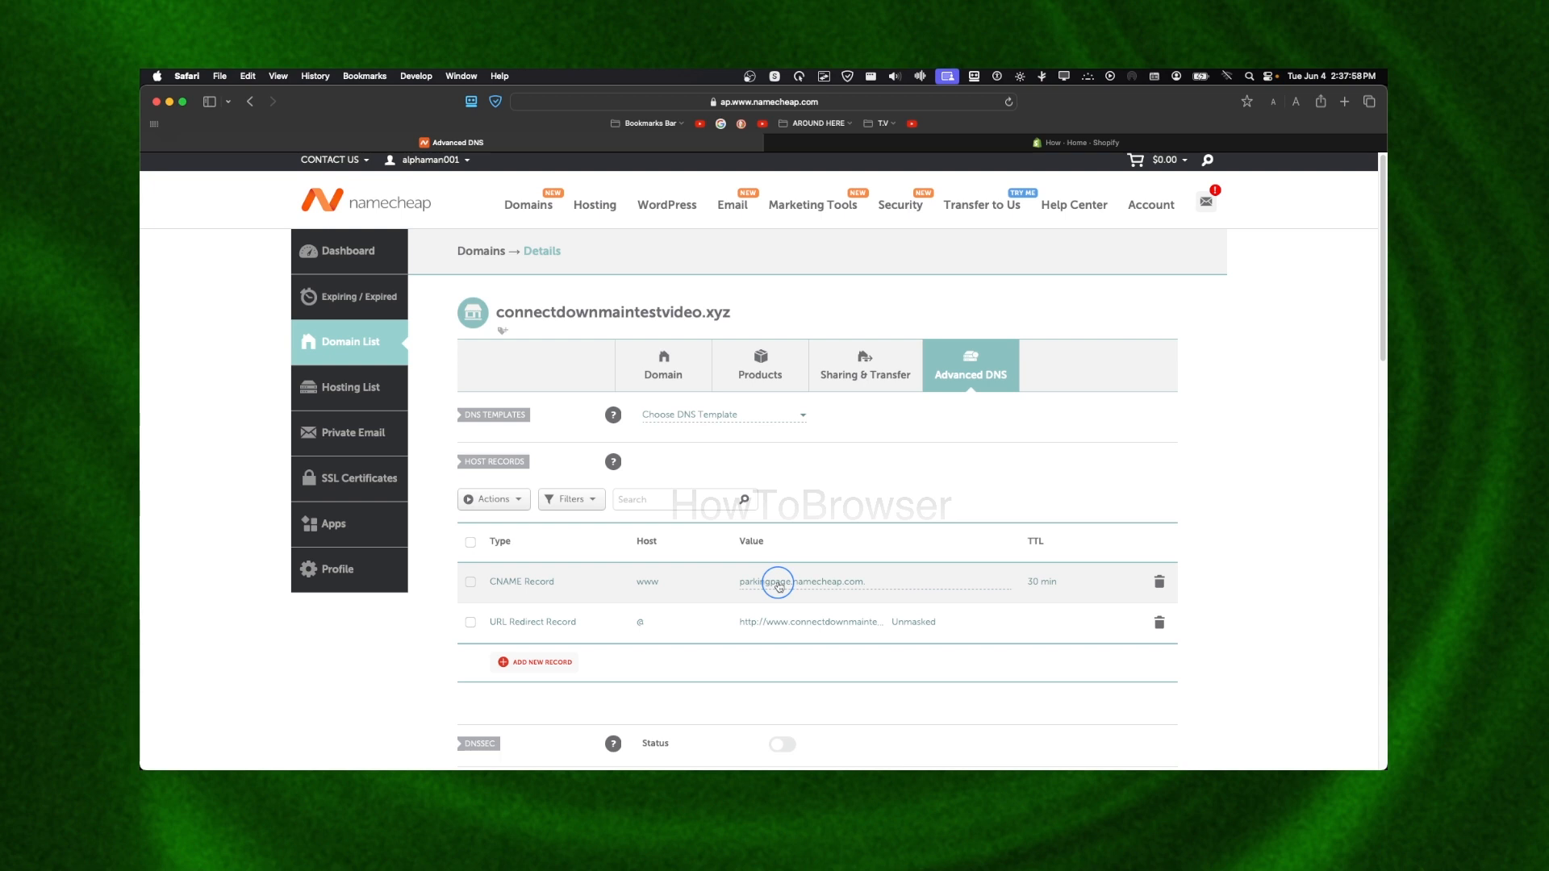
# - Delete the default CNAME Record and URL Redirect Record from the domain's host records, confirming each deletion
pyautogui.click(1153, 584)
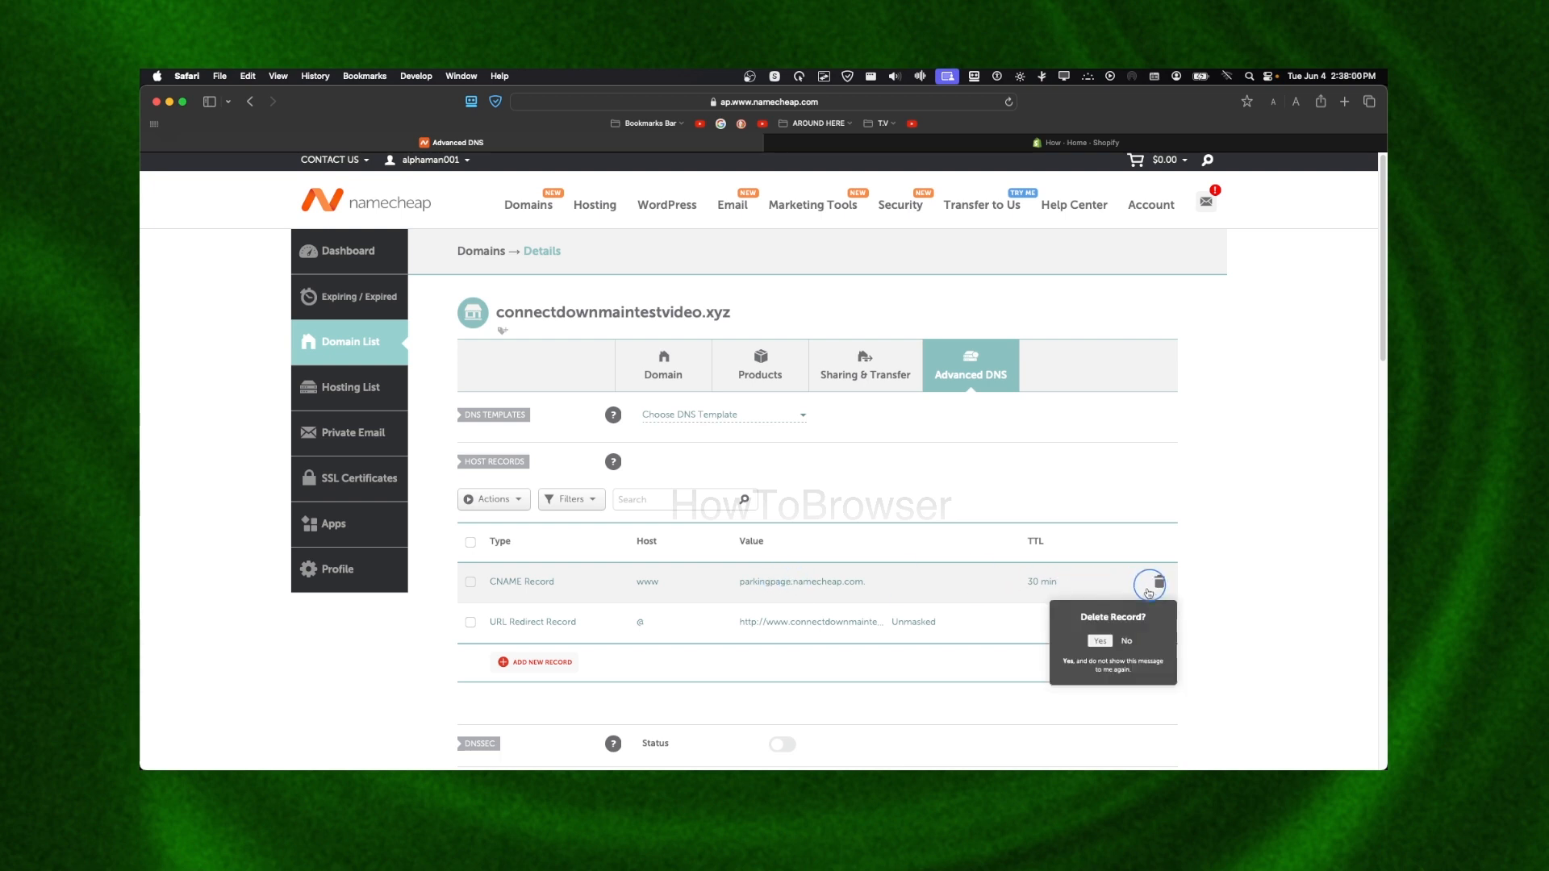
pyautogui.click(1101, 642)
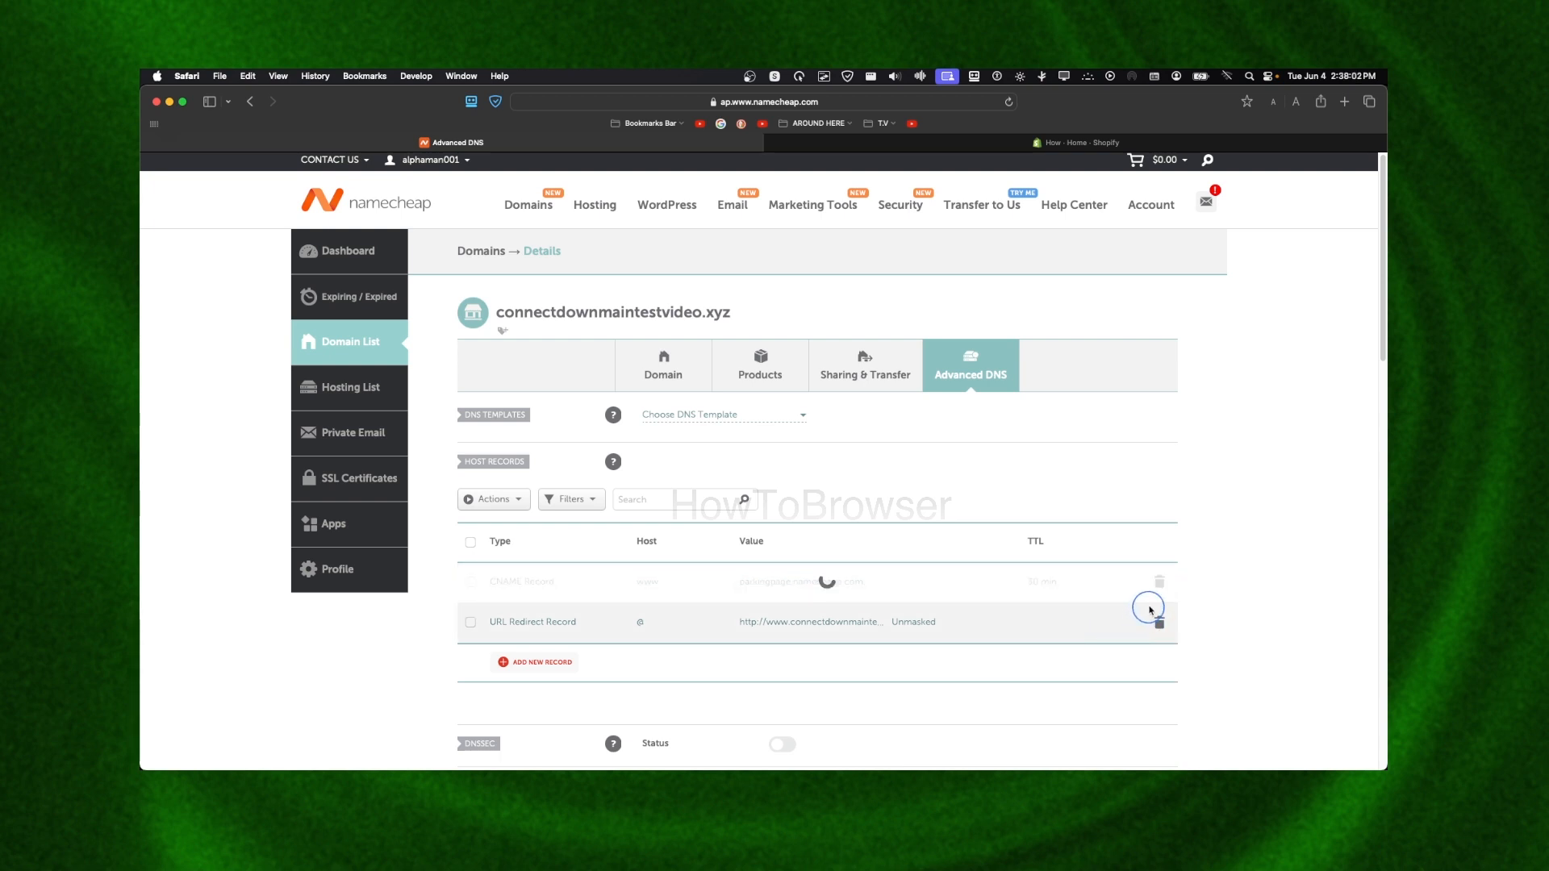
pyautogui.click(1157, 583)
pyautogui.click(1101, 641)
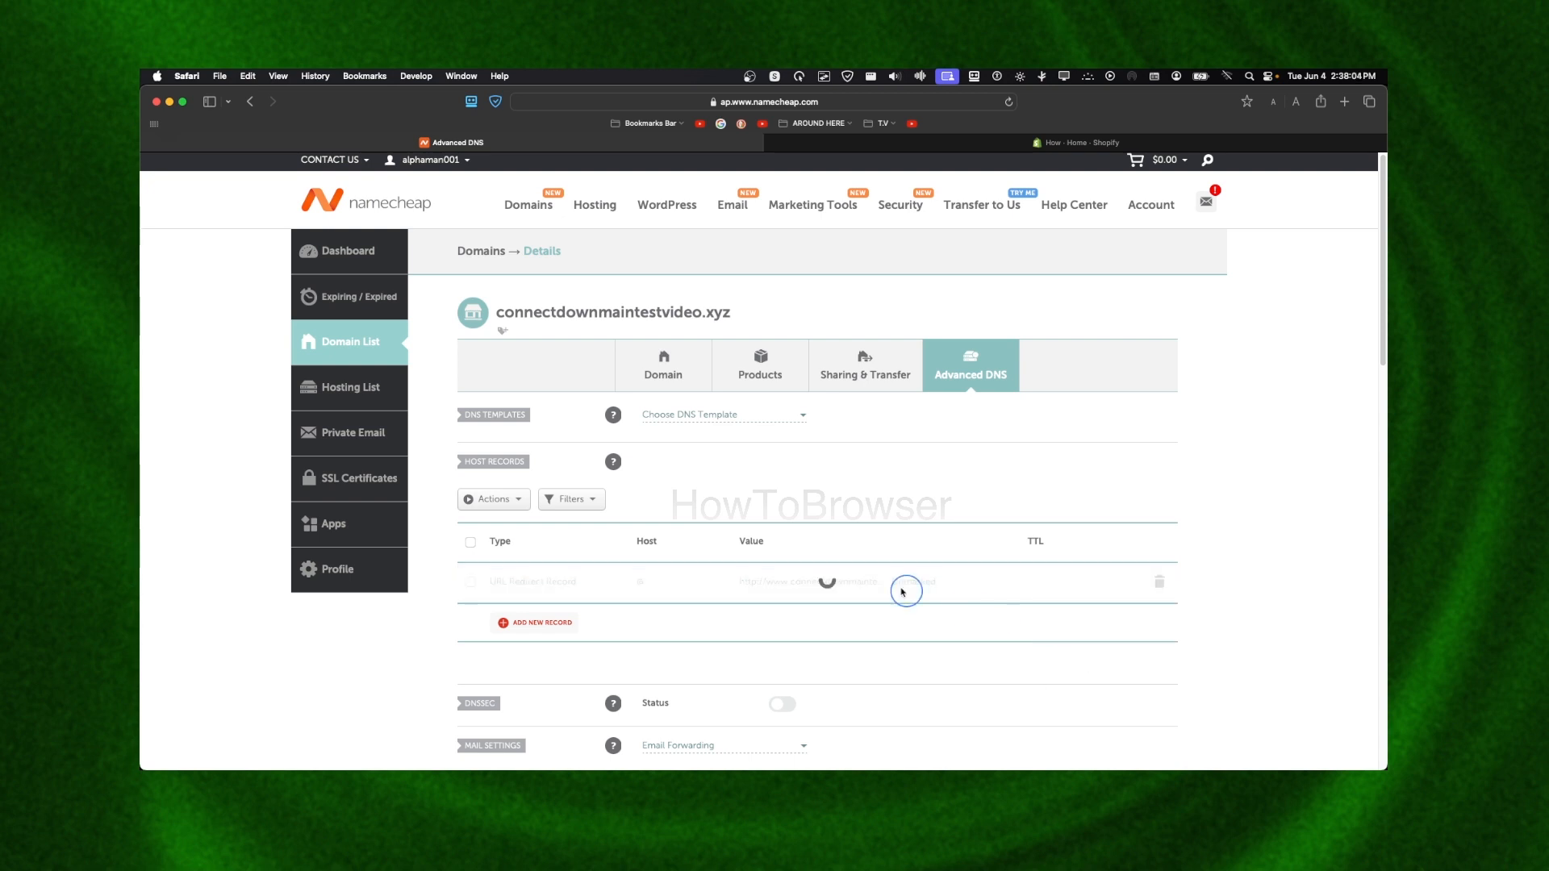
pyautogui.scroll(-3, 872, 578)
pyautogui.scroll(-2, 872, 578)
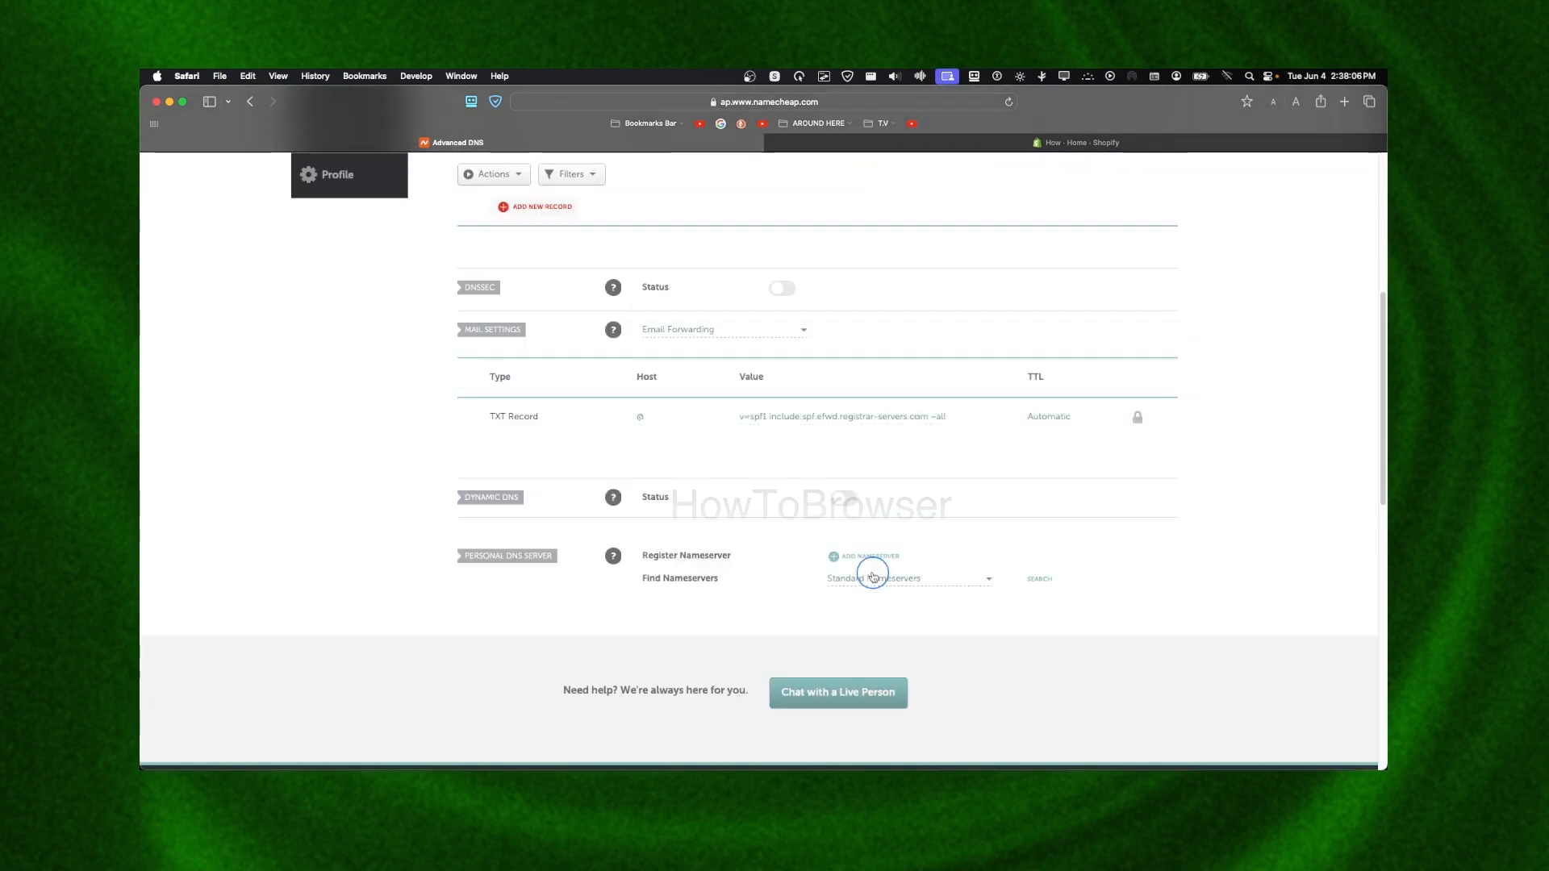
pyautogui.scroll(4, 873, 573)
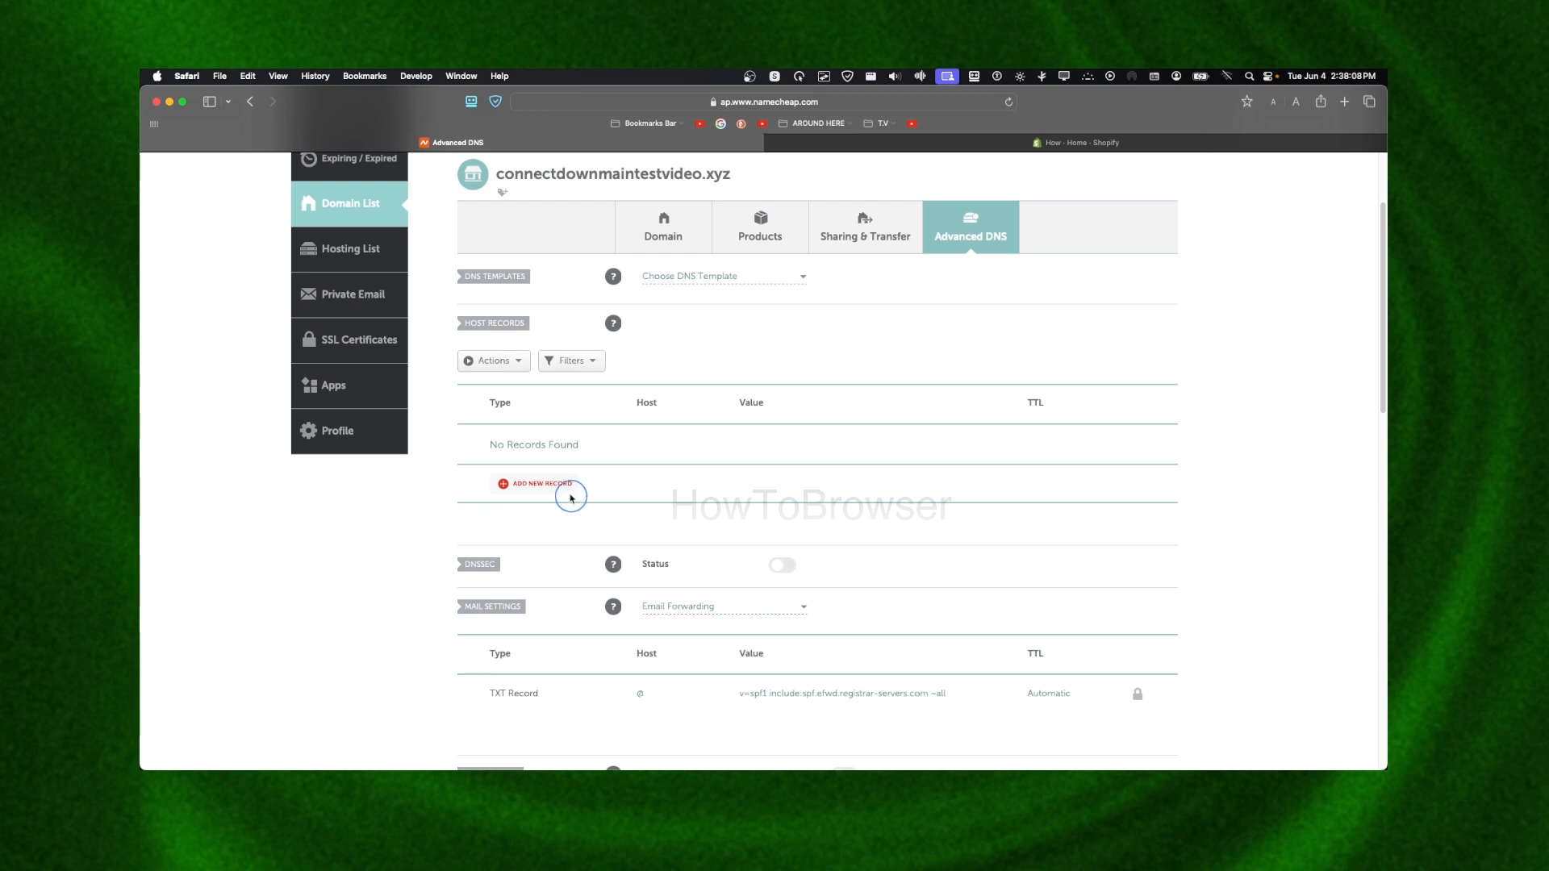
pyautogui.click(553, 482)
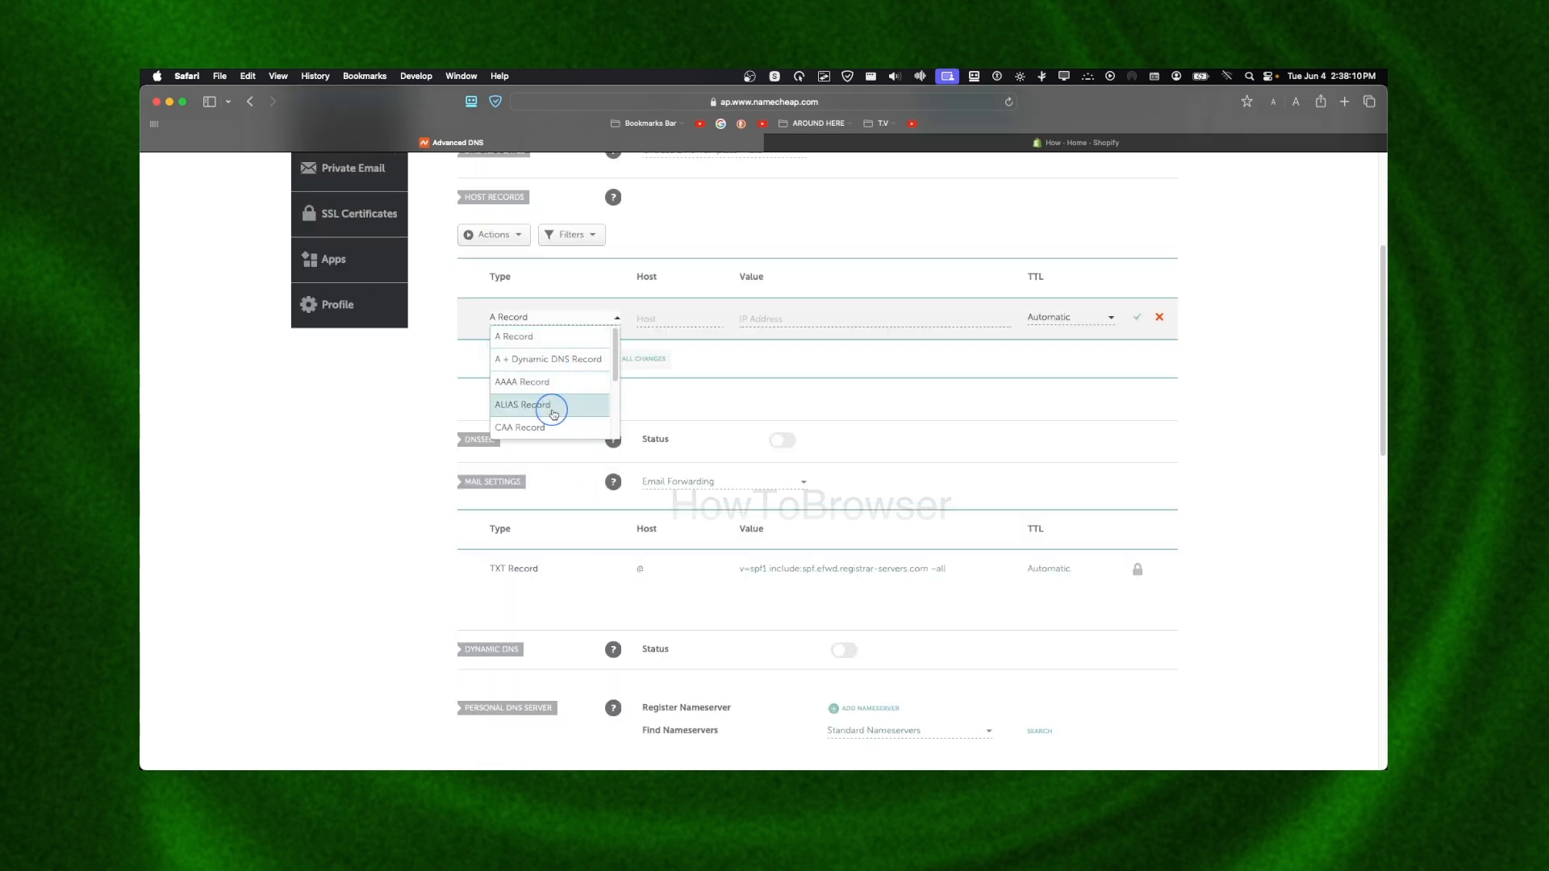
pyautogui.scroll(-1, 548, 405)
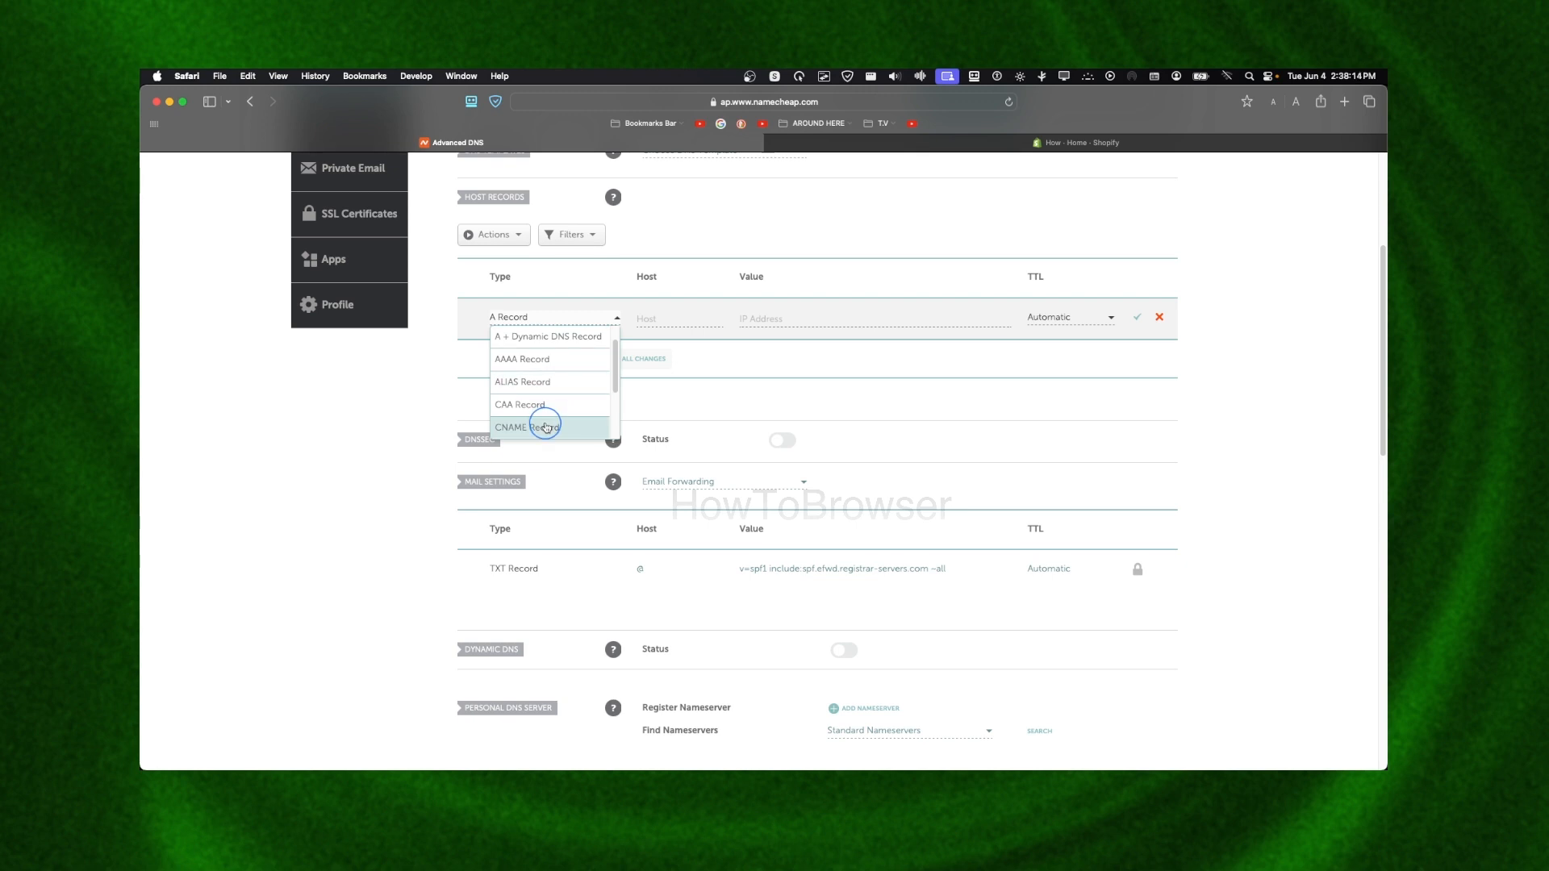
pyautogui.click(545, 427)
pyautogui.click(653, 321)
pyautogui.write('www')
# - Set the CNAME record's value to shops.myshopify.com and save the record
pyautogui.click(747, 320)
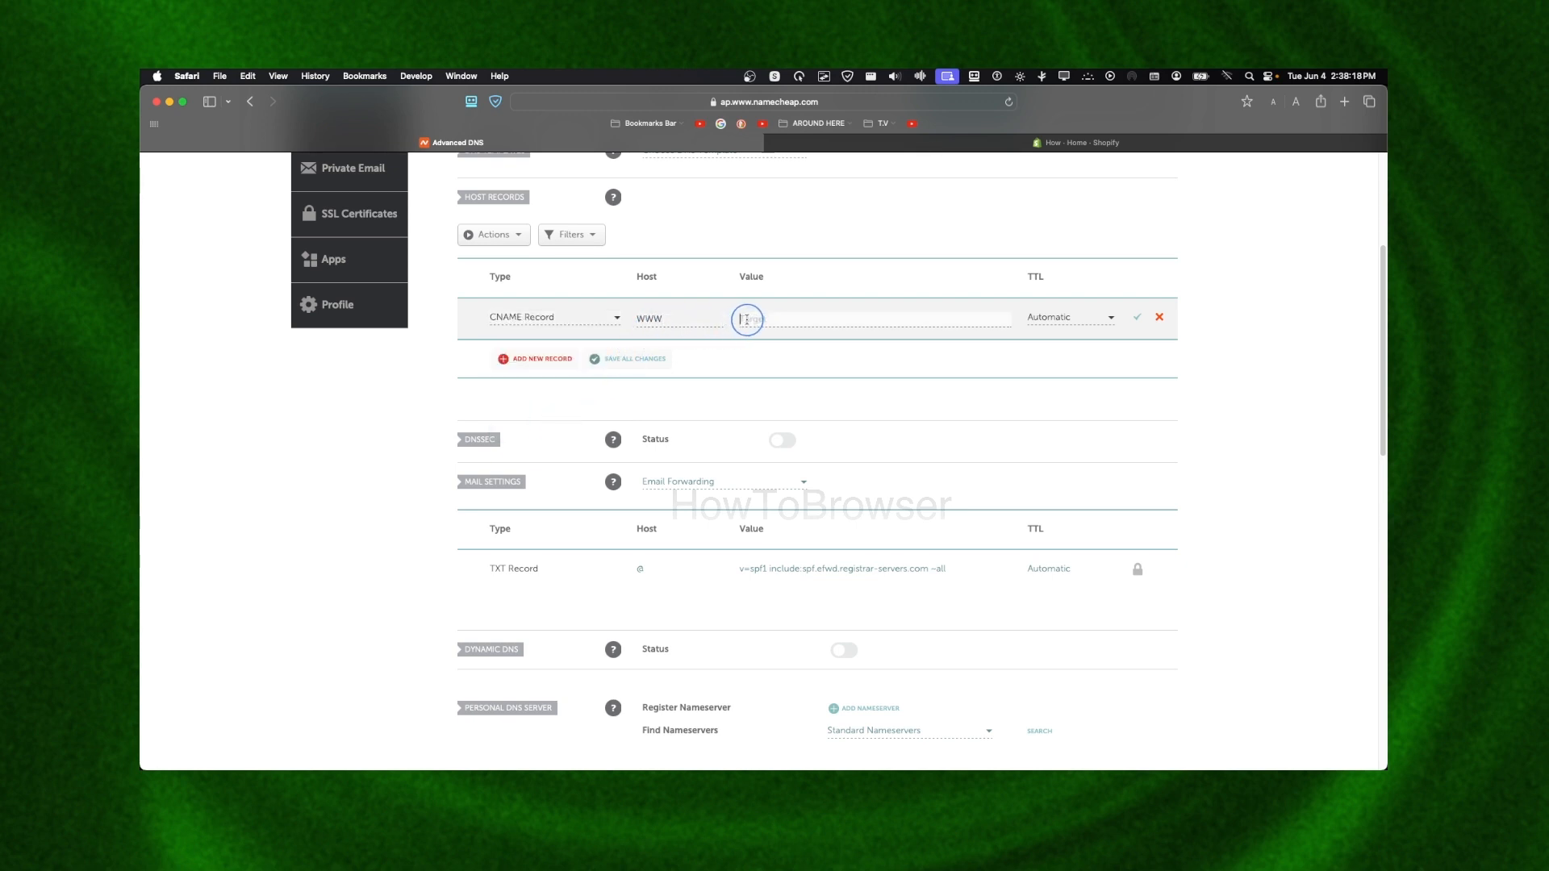
pyautogui.write('Ω')
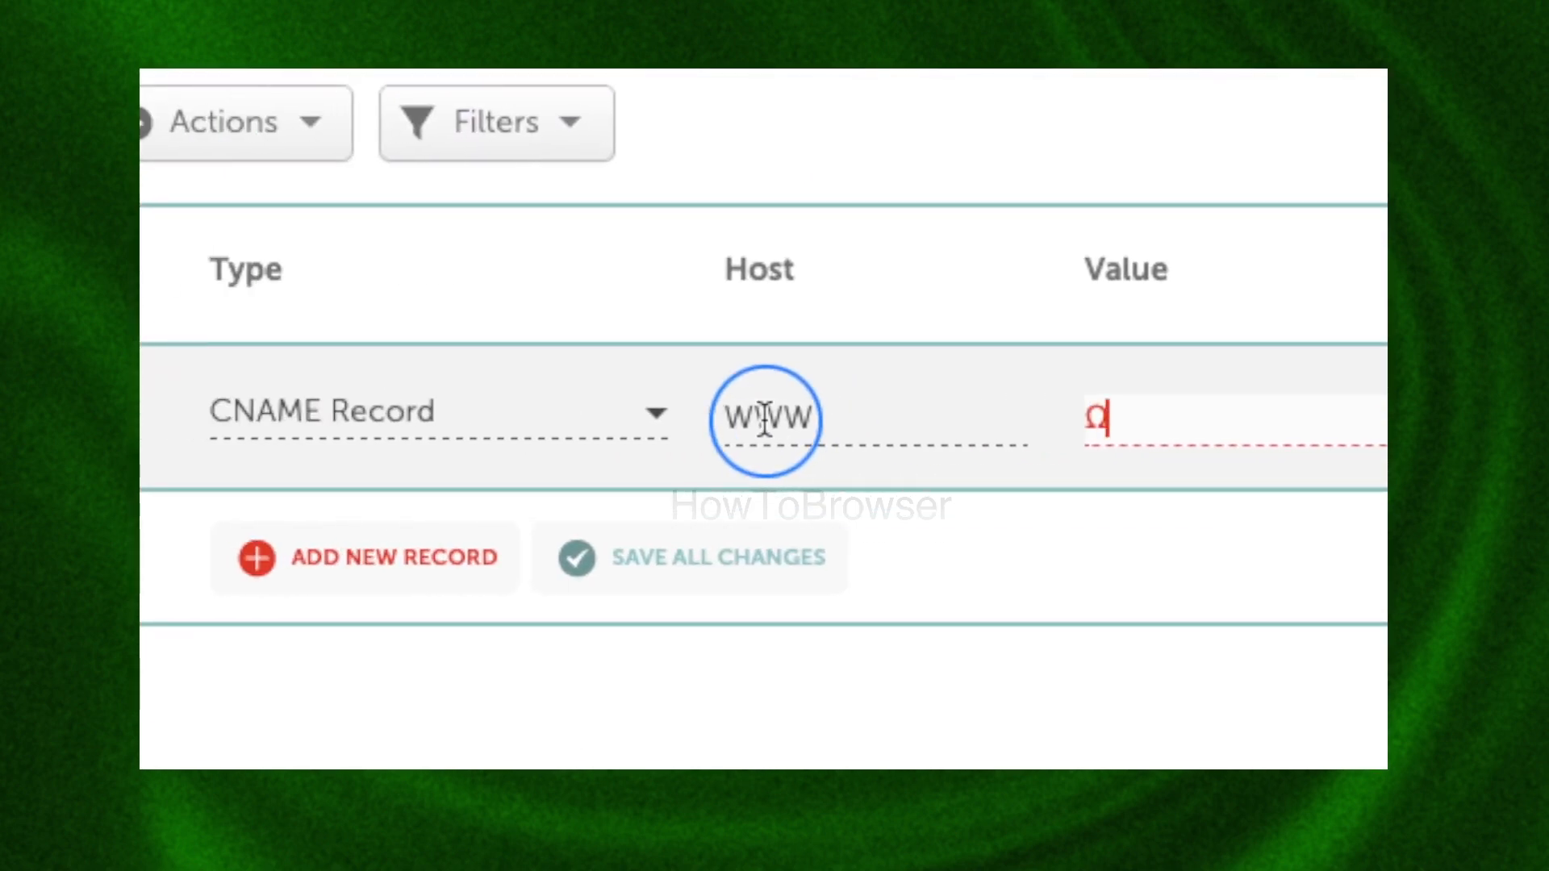
pyautogui.press('BackSpace')
pyautogui.write('shop')
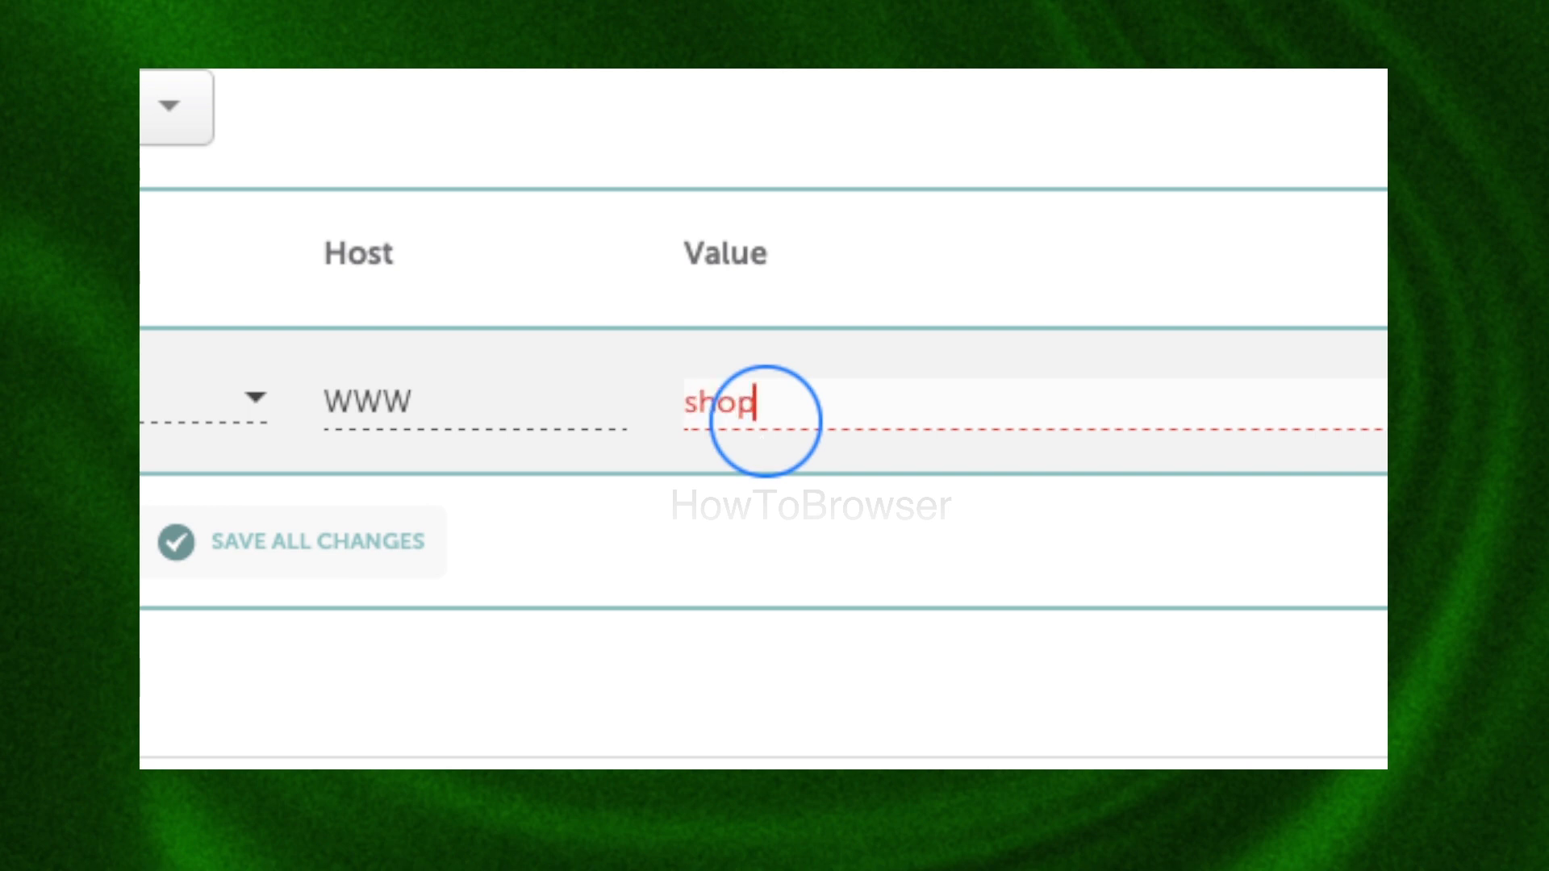
pyautogui.write('s.myshopi')
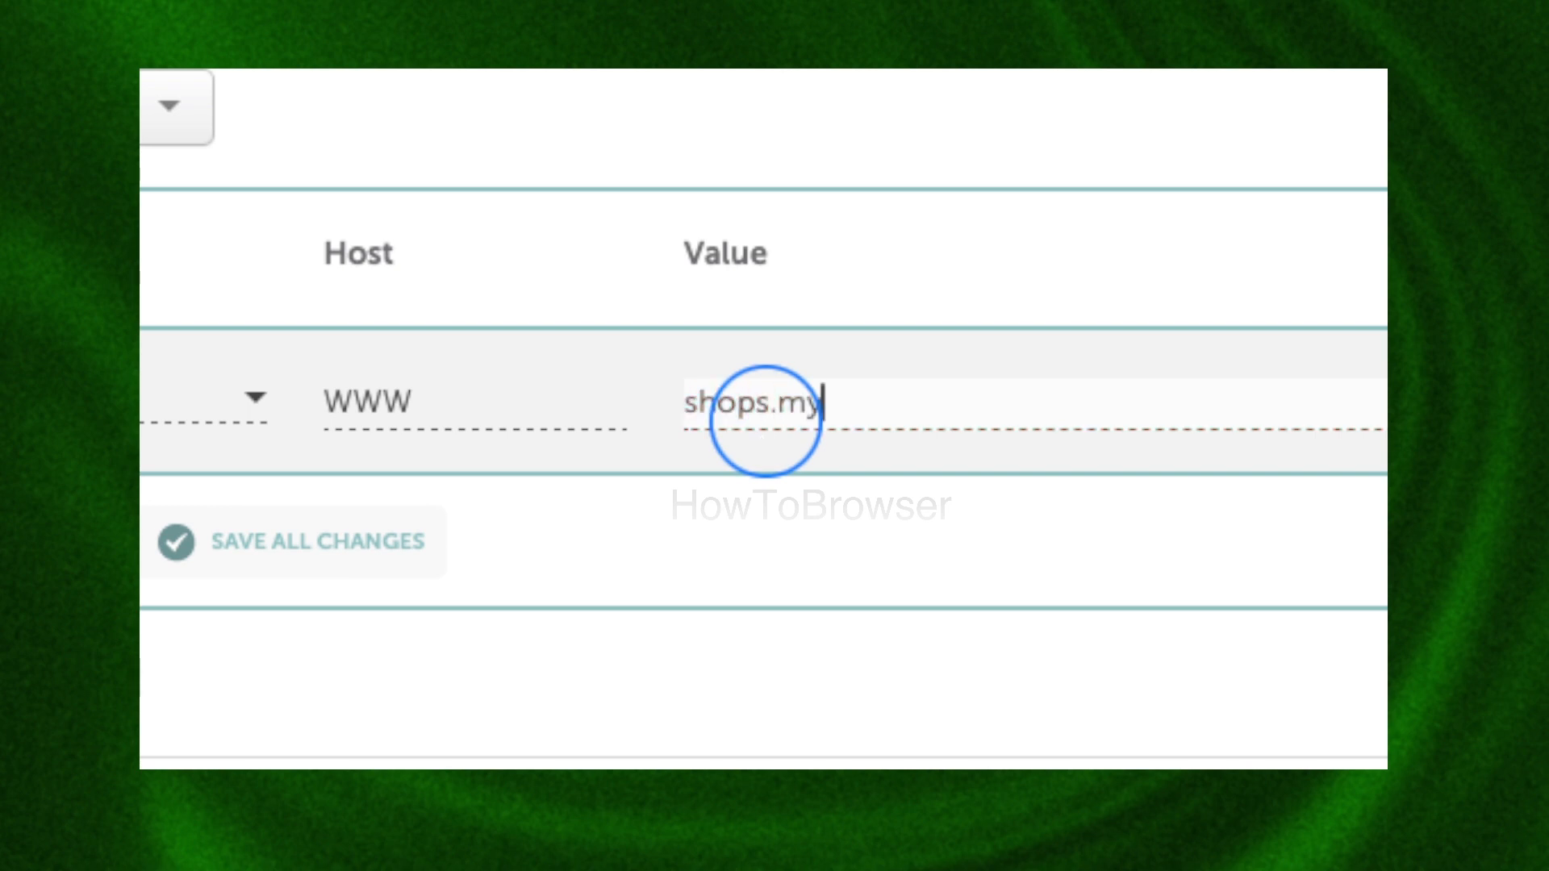
pyautogui.write('fy.com')
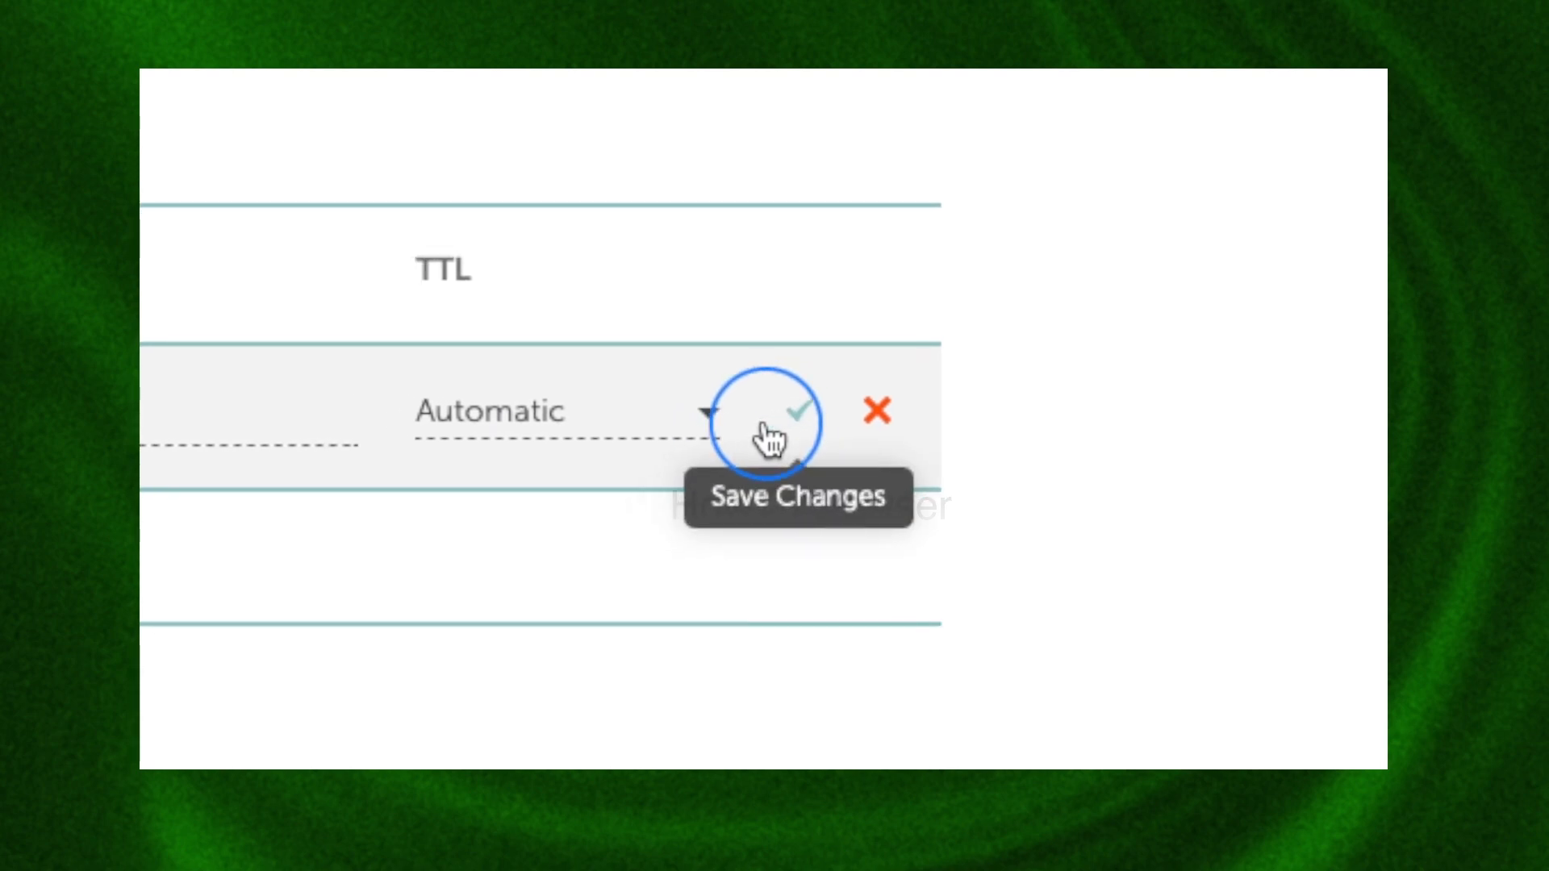
pyautogui.click(771, 427)
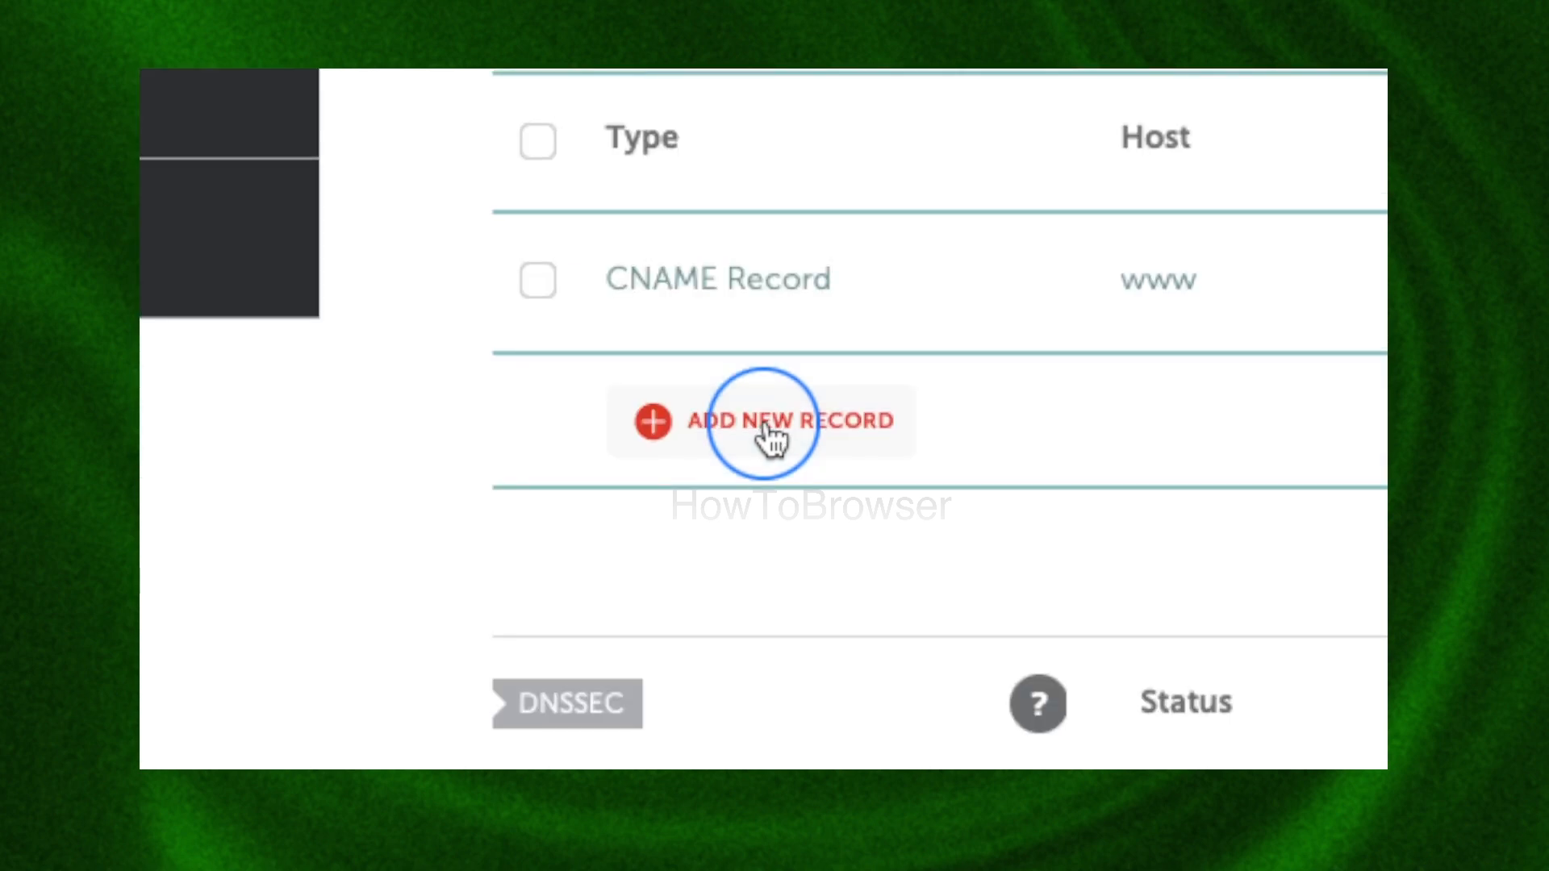
# - Add a new host record of type A Record with the host @
pyautogui.click(771, 435)
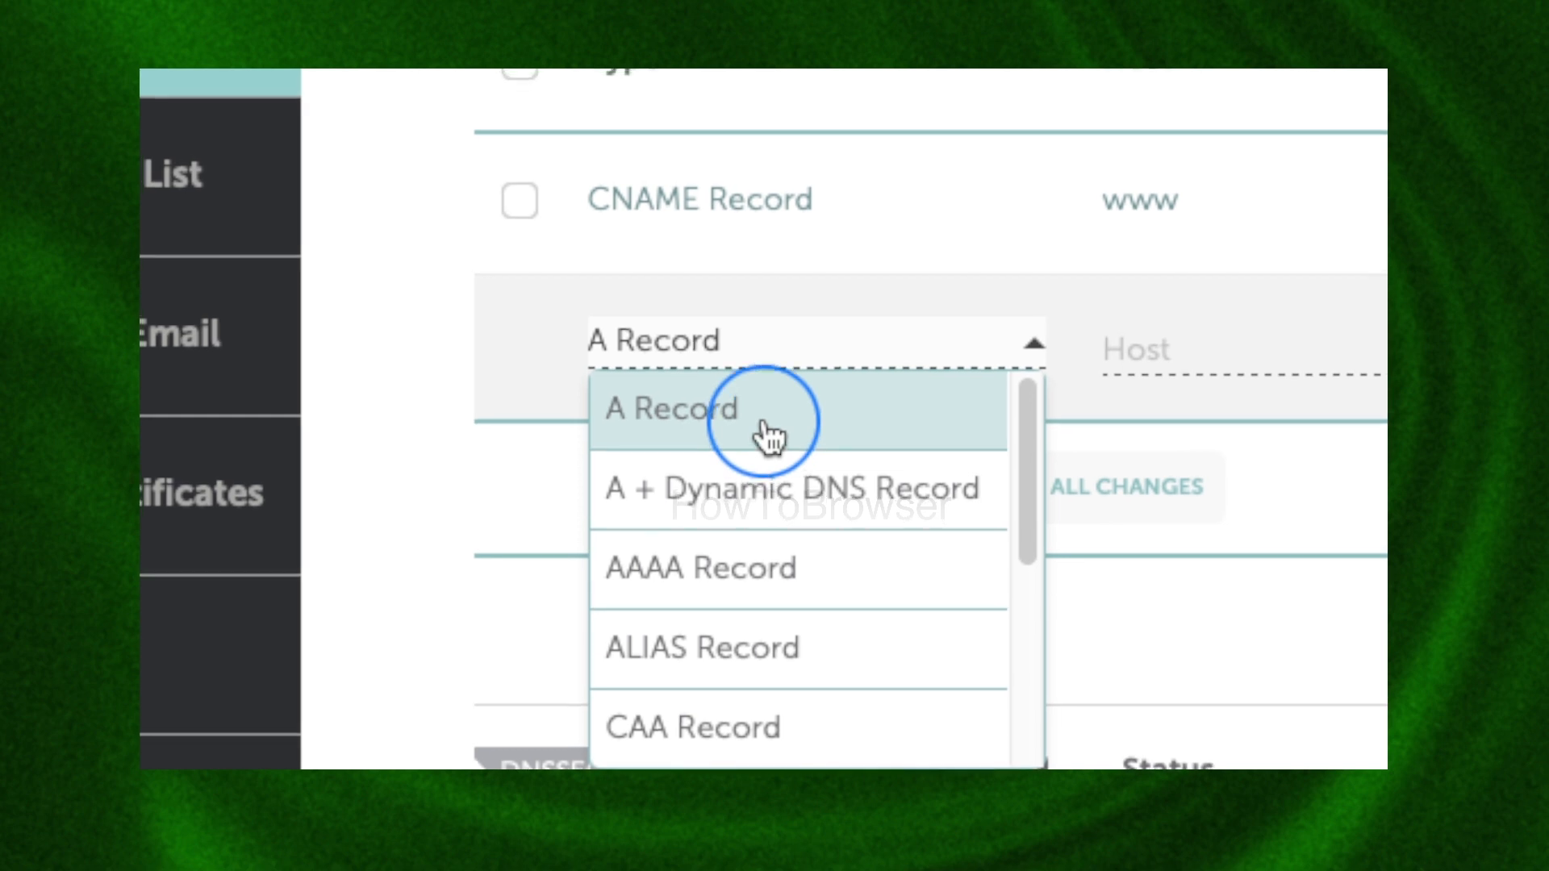
pyautogui.click(766, 420)
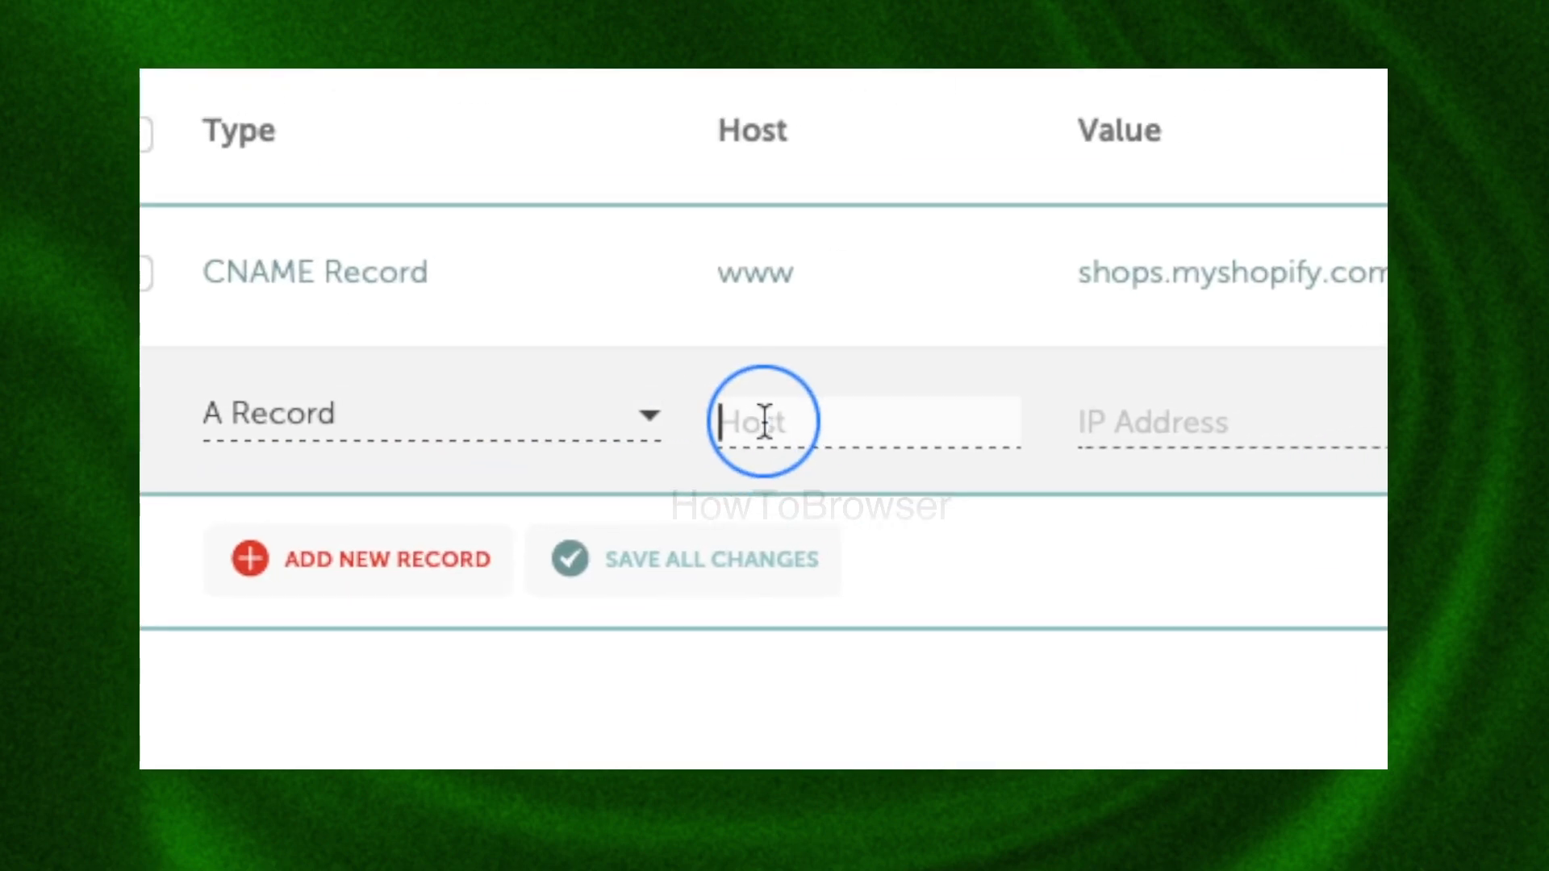
pyautogui.write('2')
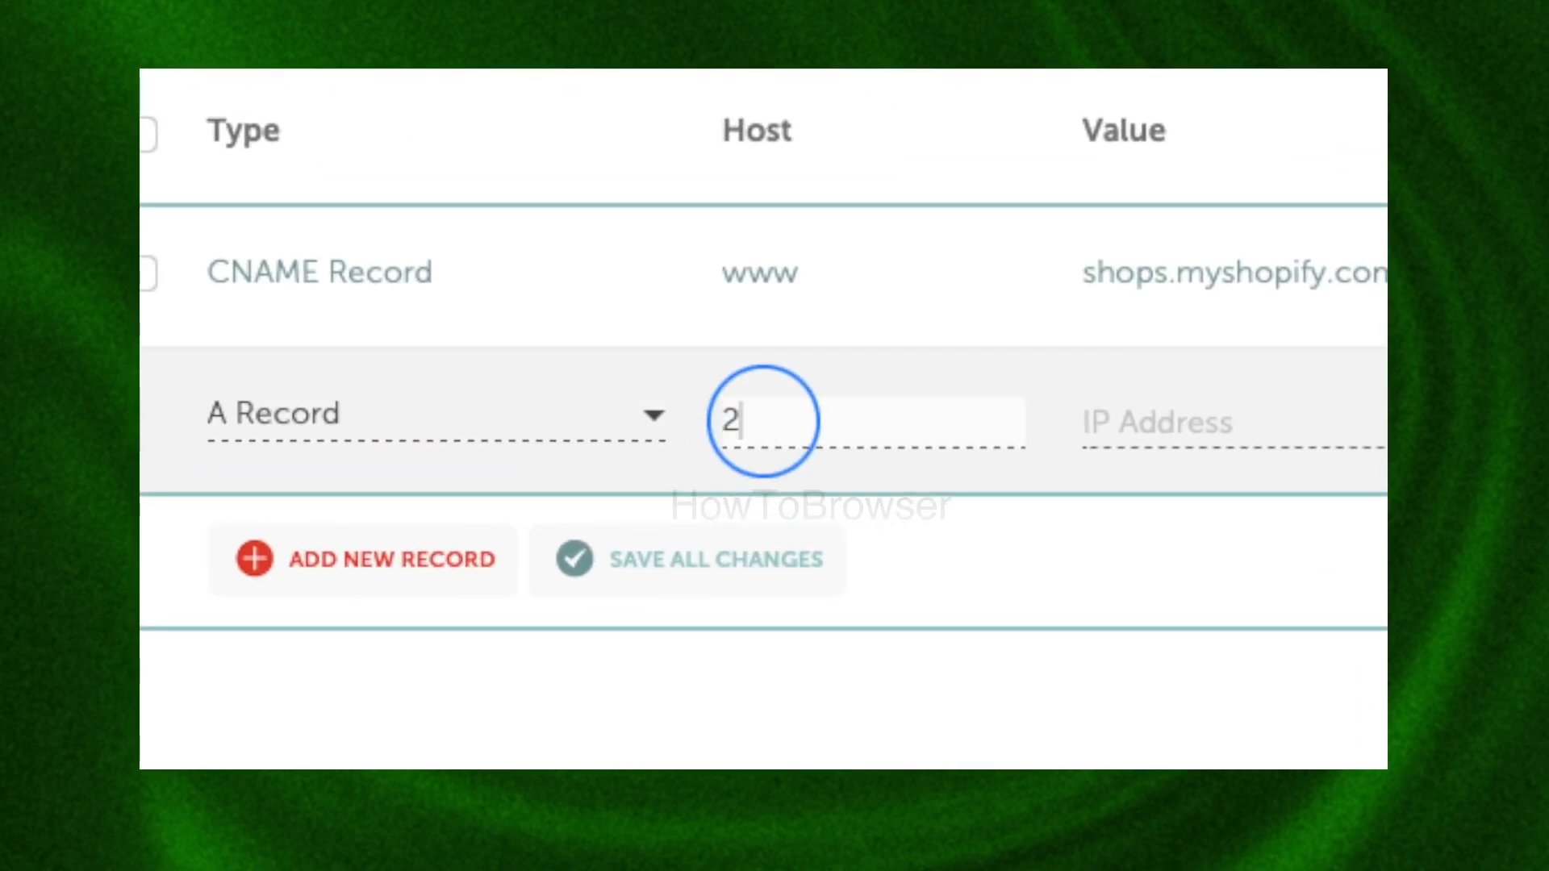
pyautogui.press('BackSpace')
pyautogui.write('@')
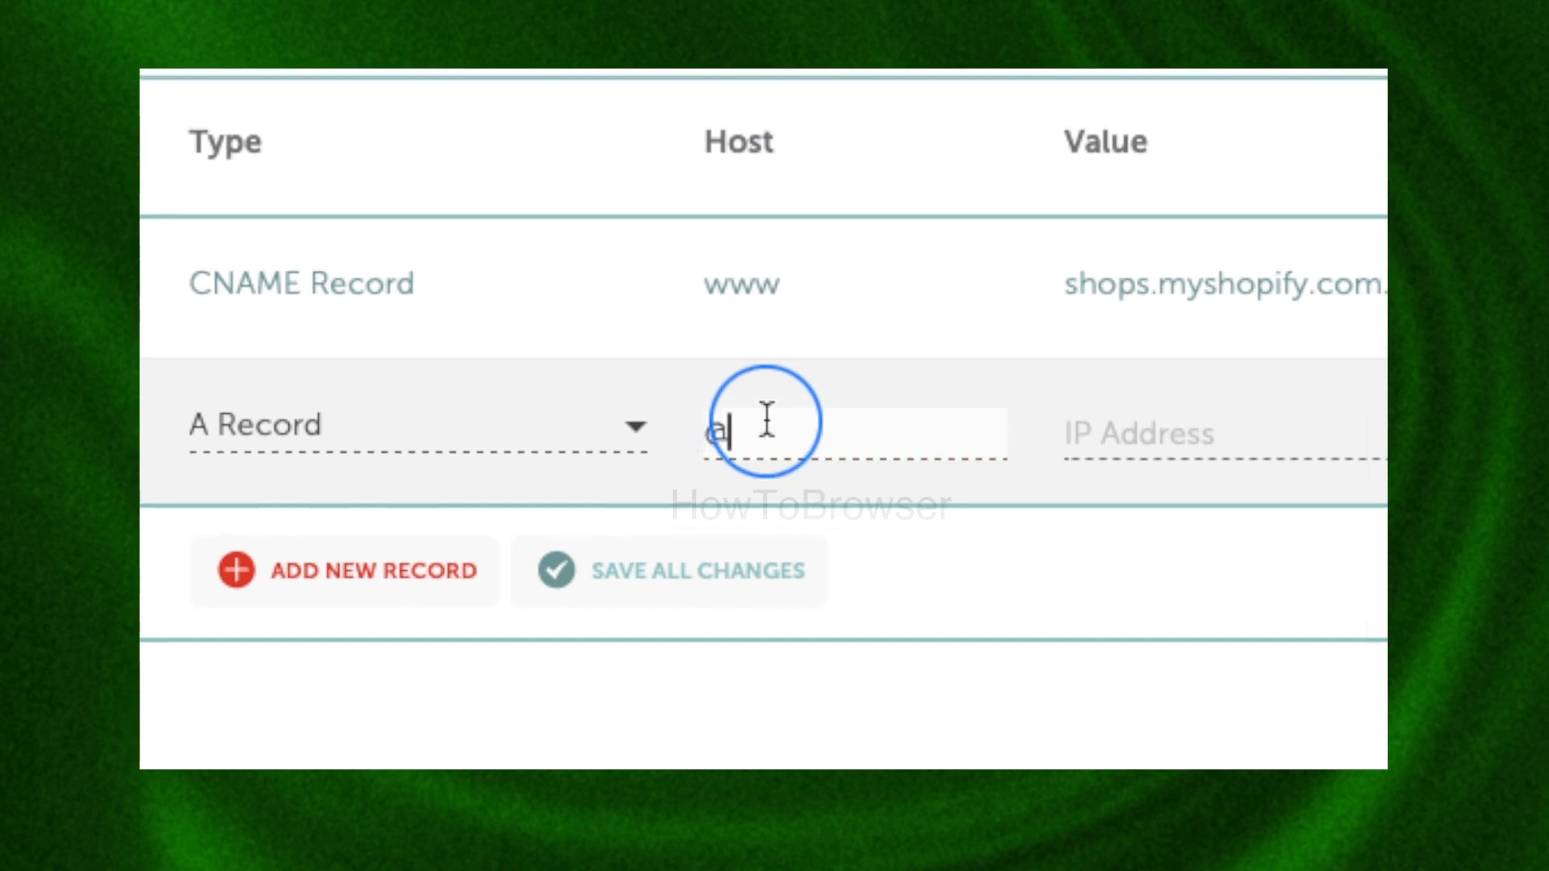
# - Set the A record's value to 23.227.38.65 and save the record
pyautogui.click(1117, 423)
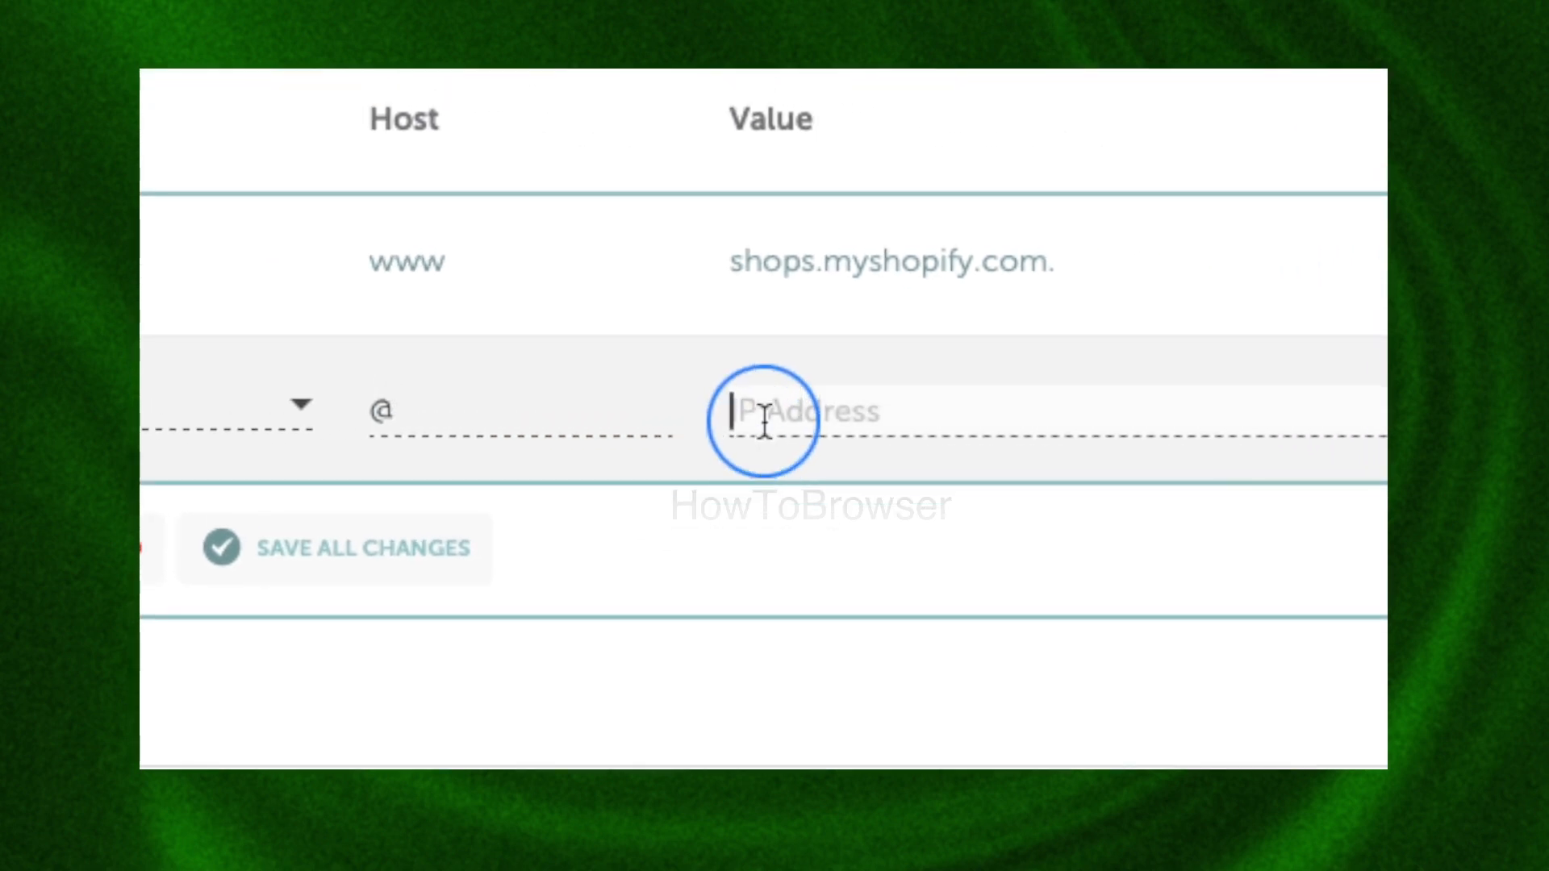
pyautogui.write('23')
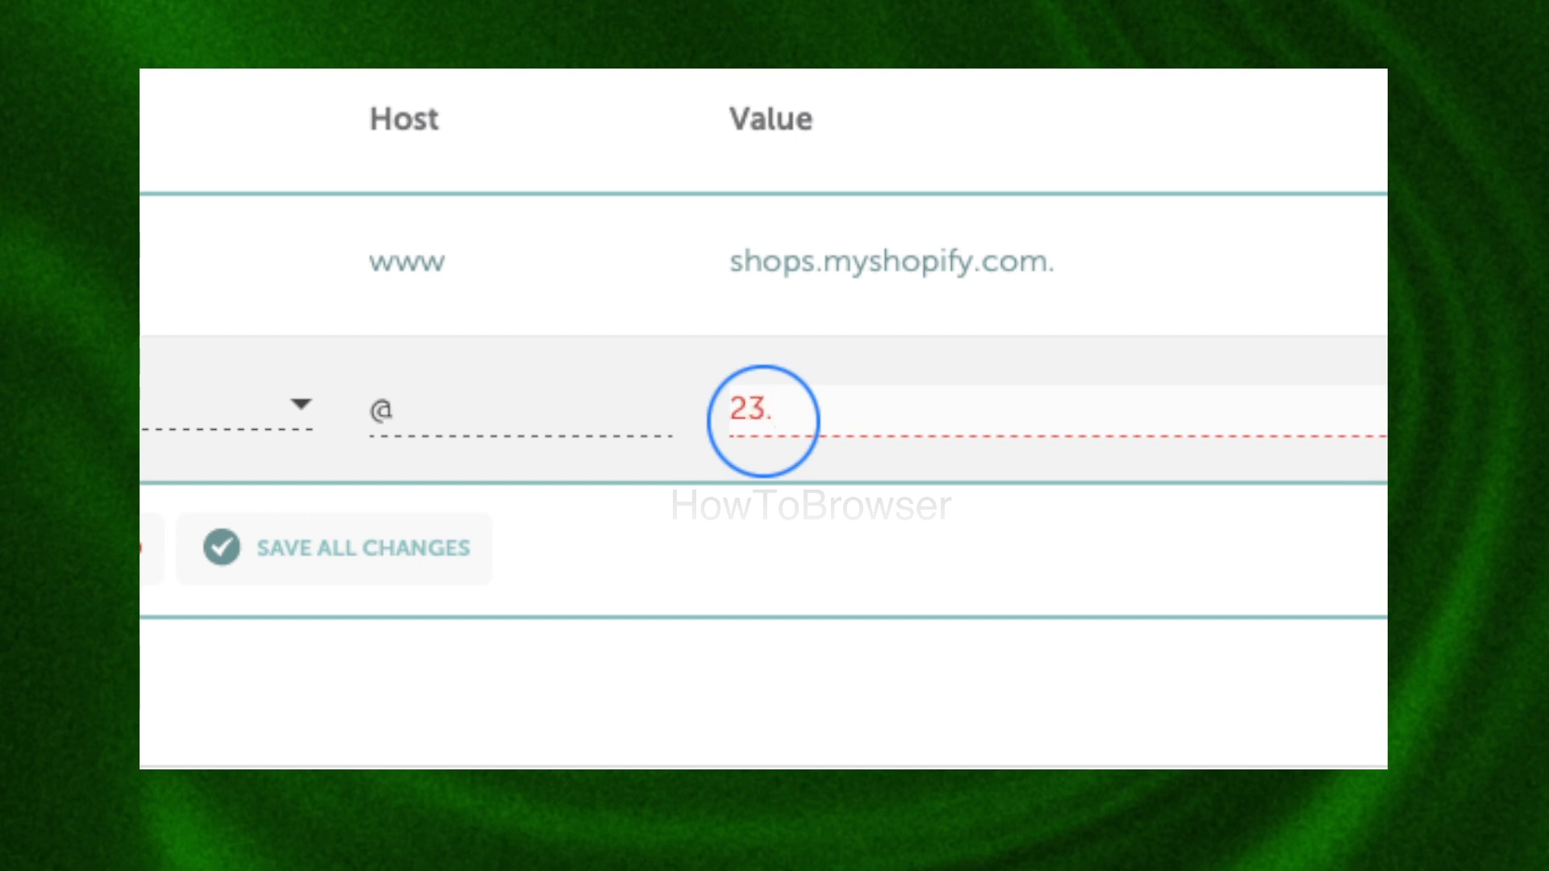
pyautogui.write('.227.3')
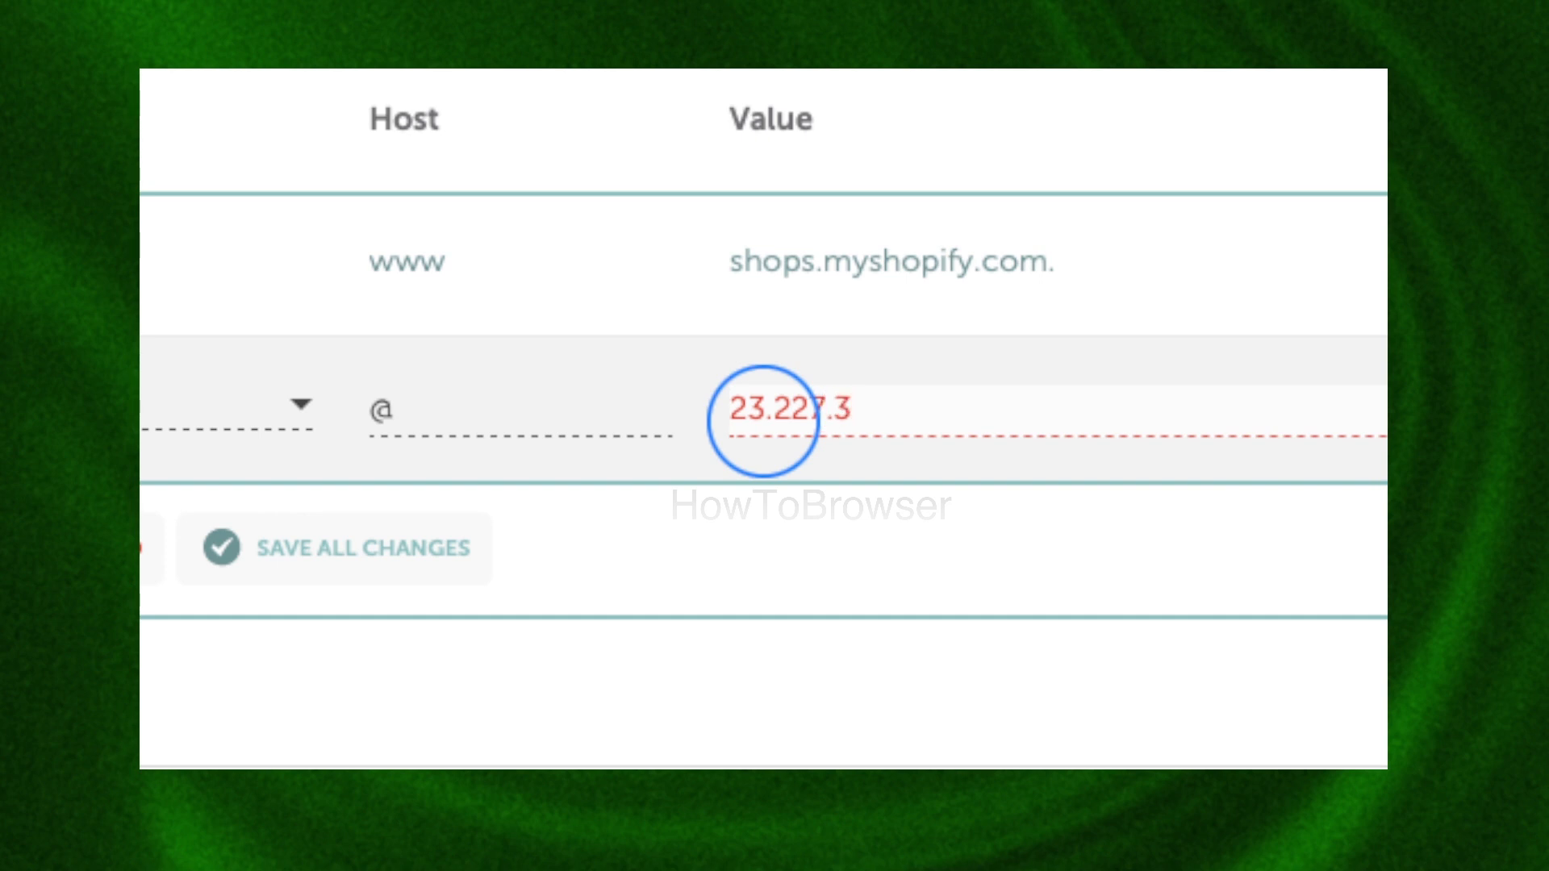
pyautogui.write('8')
pyautogui.press('BackSpace')
pyautogui.write('65')
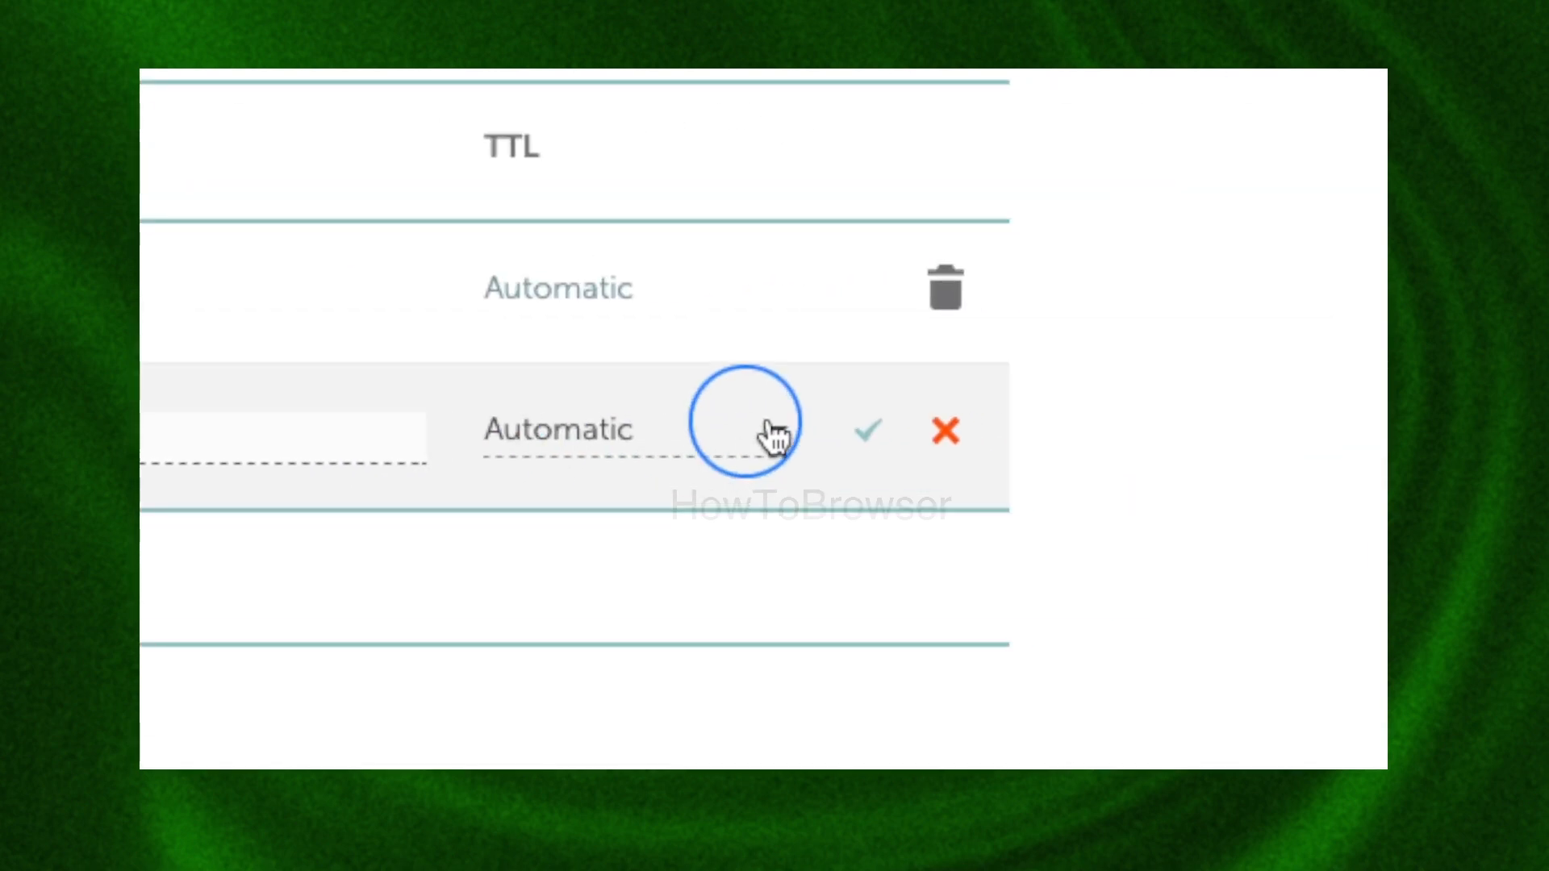
pyautogui.click(766, 424)
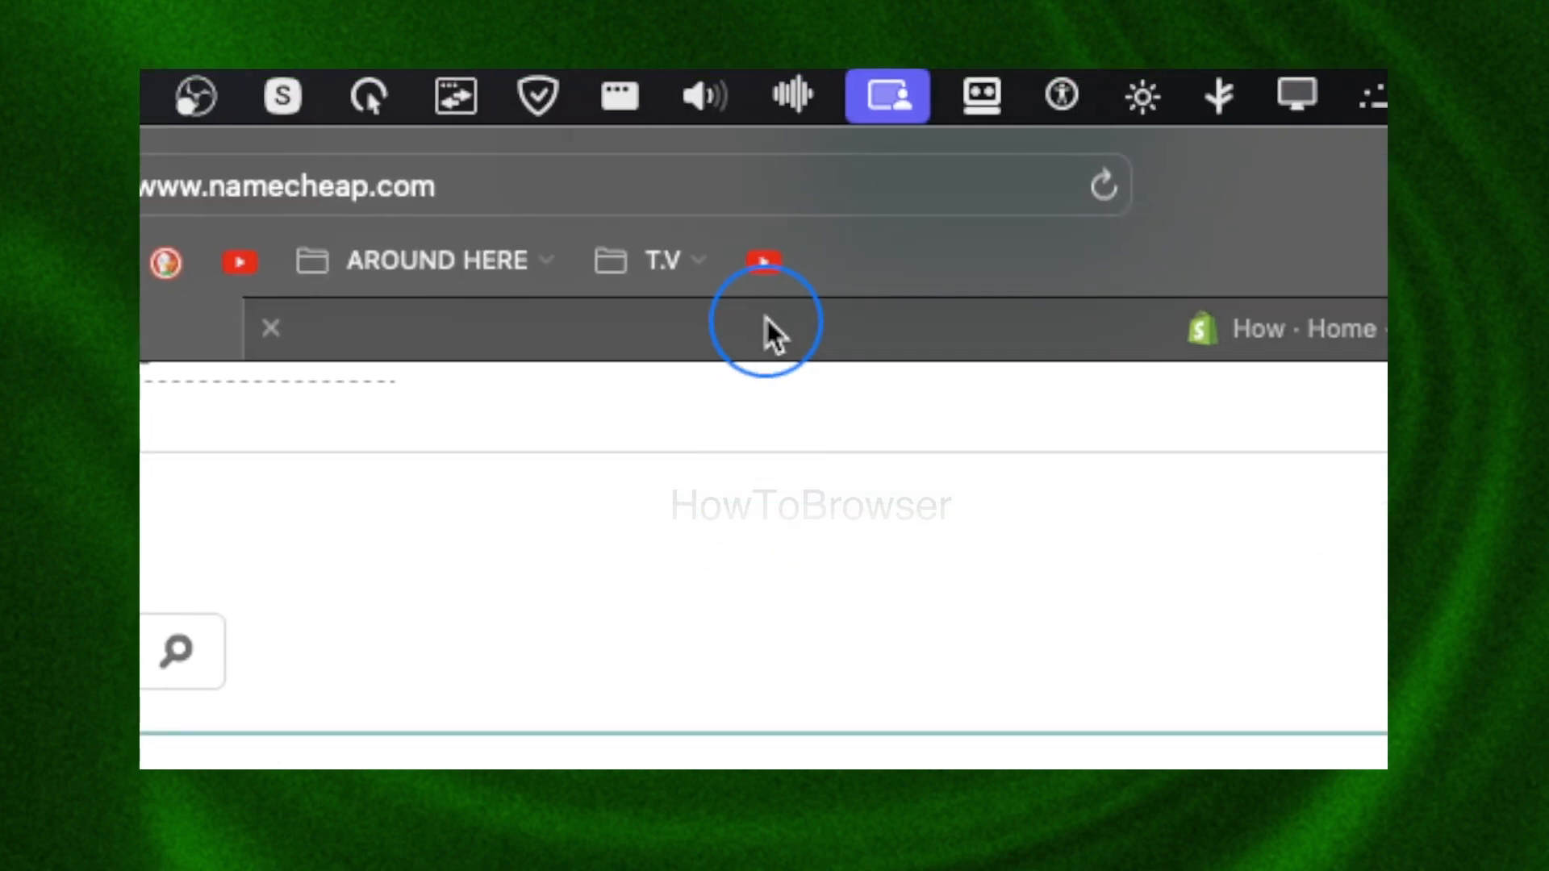
# - Switch to the Shopify admin and open the form for connecting an existing domain in the store's Domains settings
pyautogui.moveTo(765, 316)
pyautogui.click(765, 316)
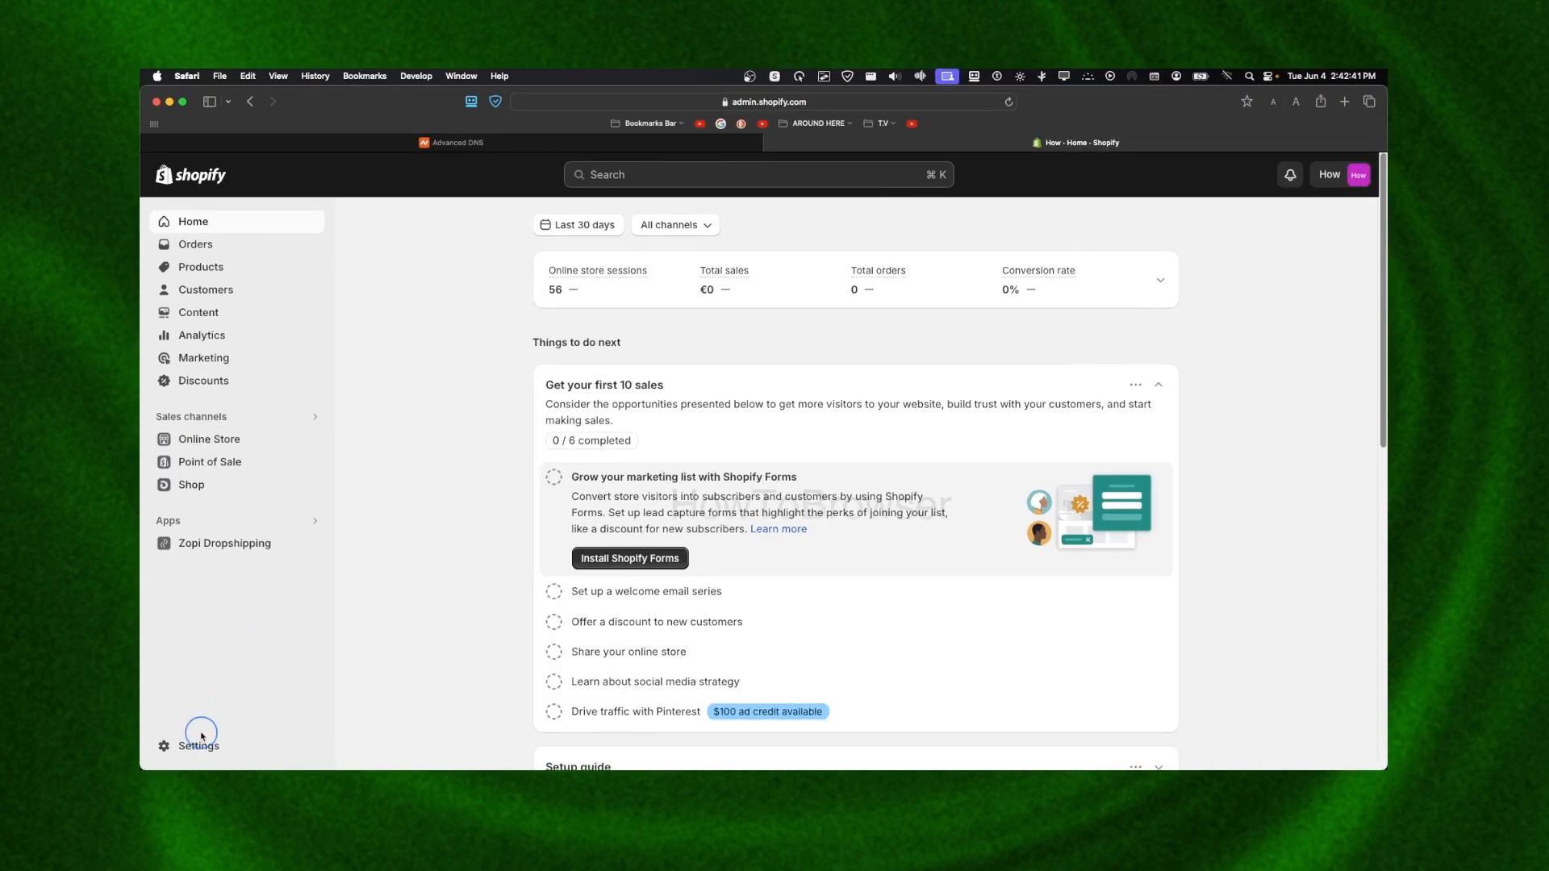
pyautogui.click(196, 744)
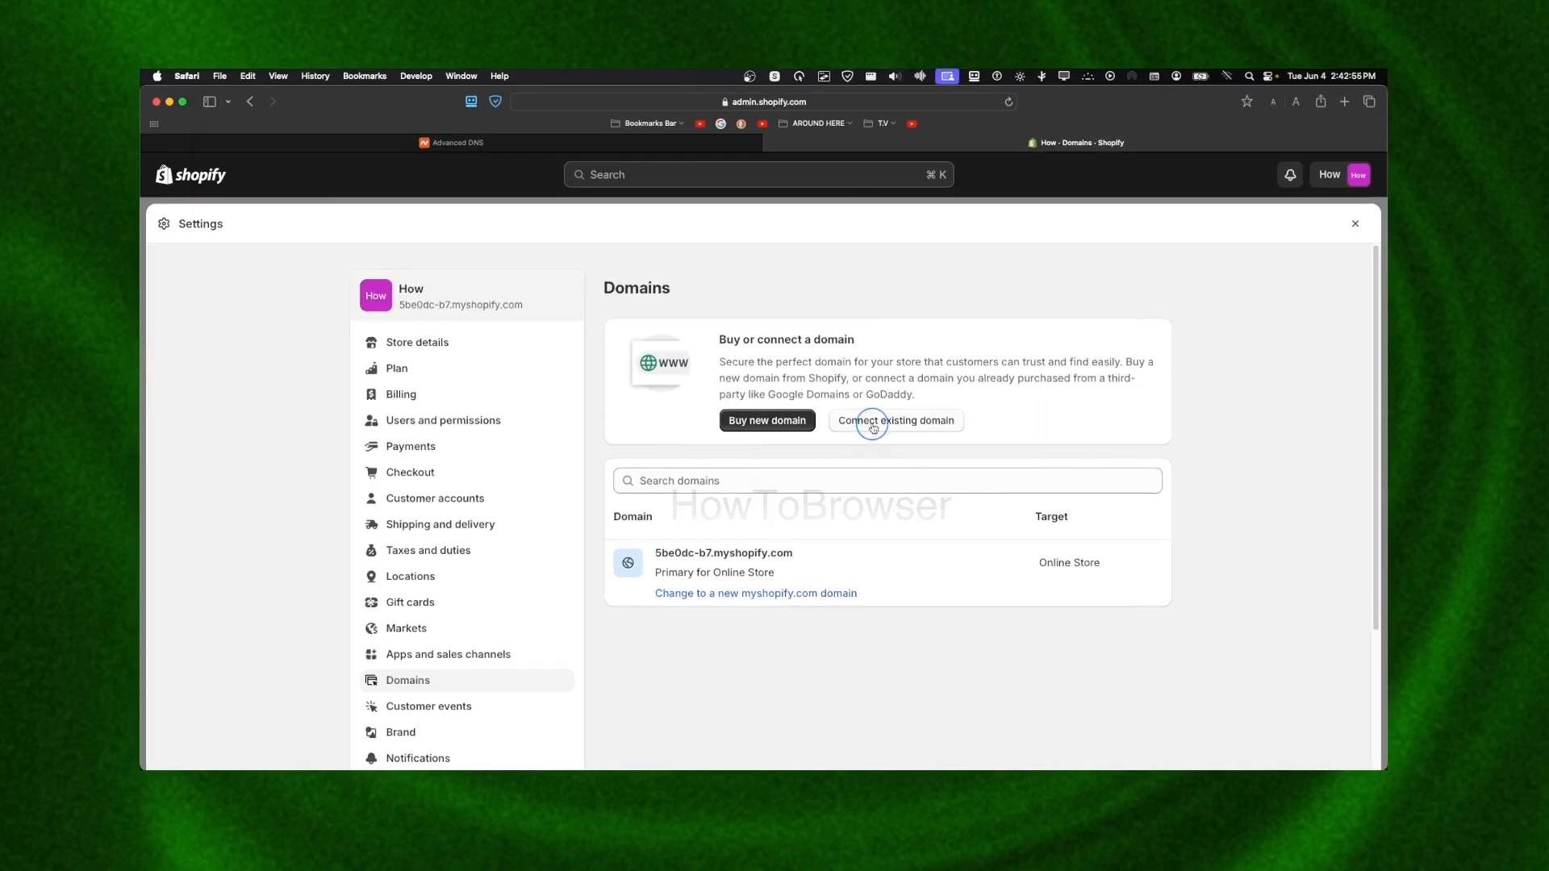
pyautogui.click(872, 422)
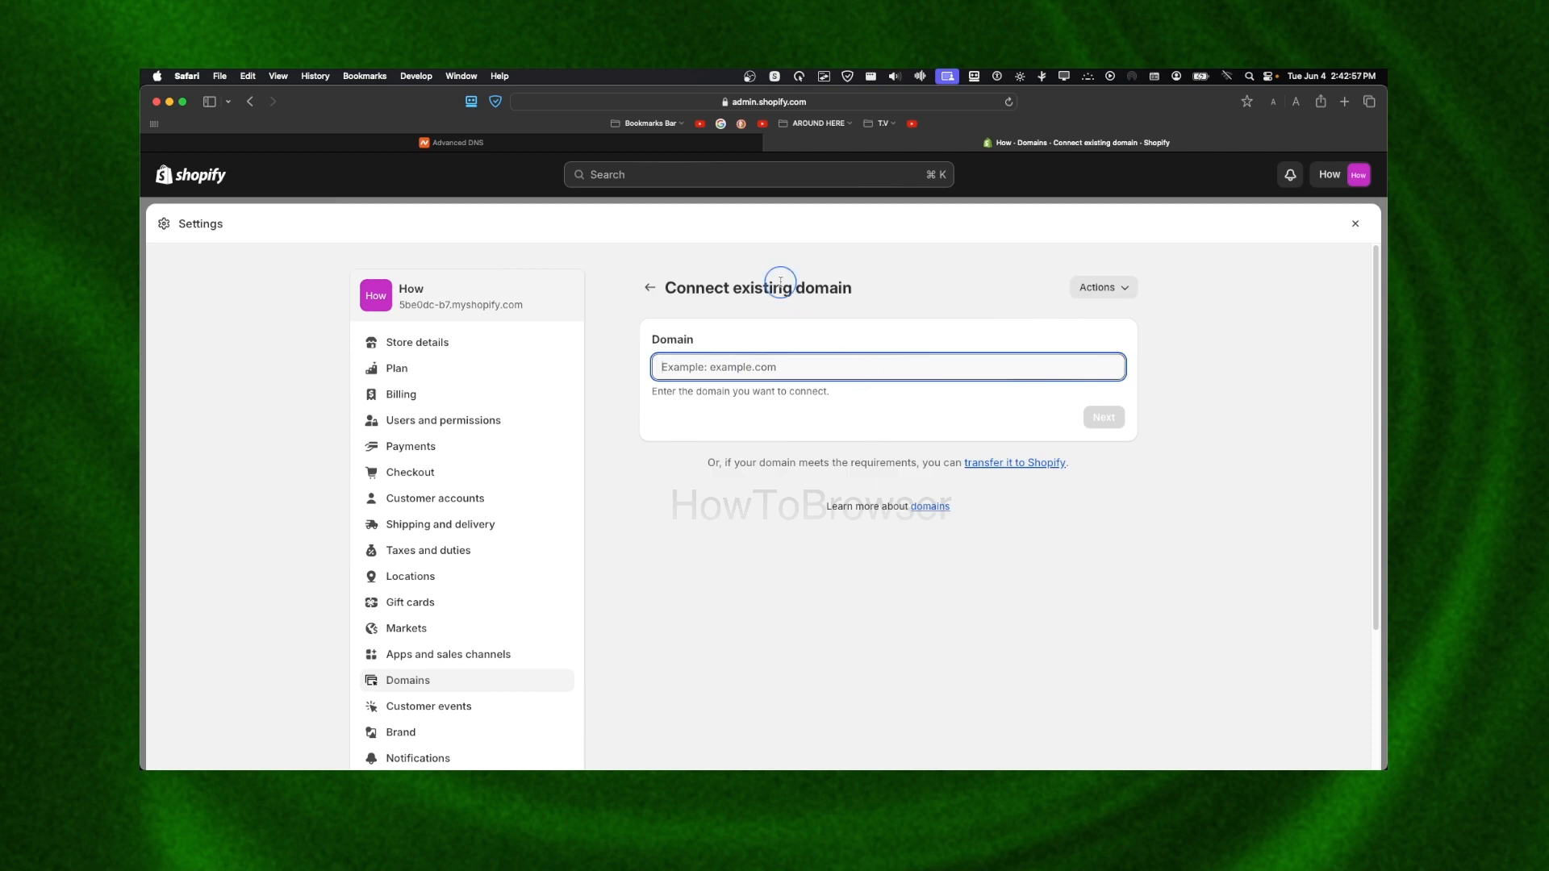
# - Copy the domain name connectdownmaintestvideo.xyz from its Namecheap page and return to Shopify's form for connecting an existing domain
pyautogui.click(666, 149)
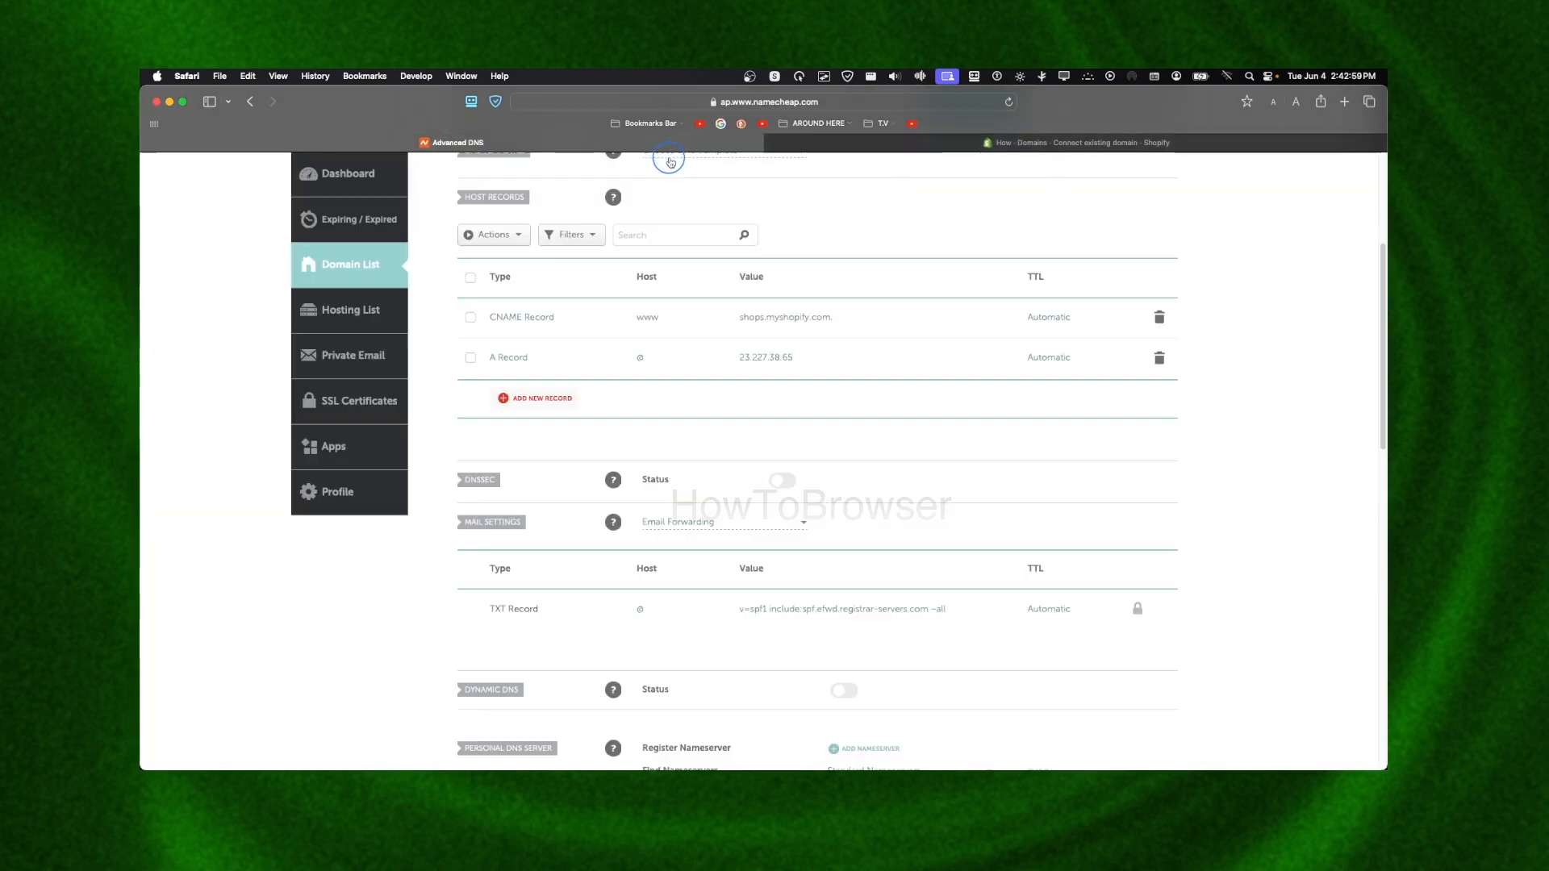
pyautogui.scroll(5, 670, 159)
pyautogui.moveTo(498, 315); pyautogui.dragTo(729, 319)
pyautogui.rightClick(726, 316)
pyautogui.click(743, 372)
pyautogui.click(817, 141)
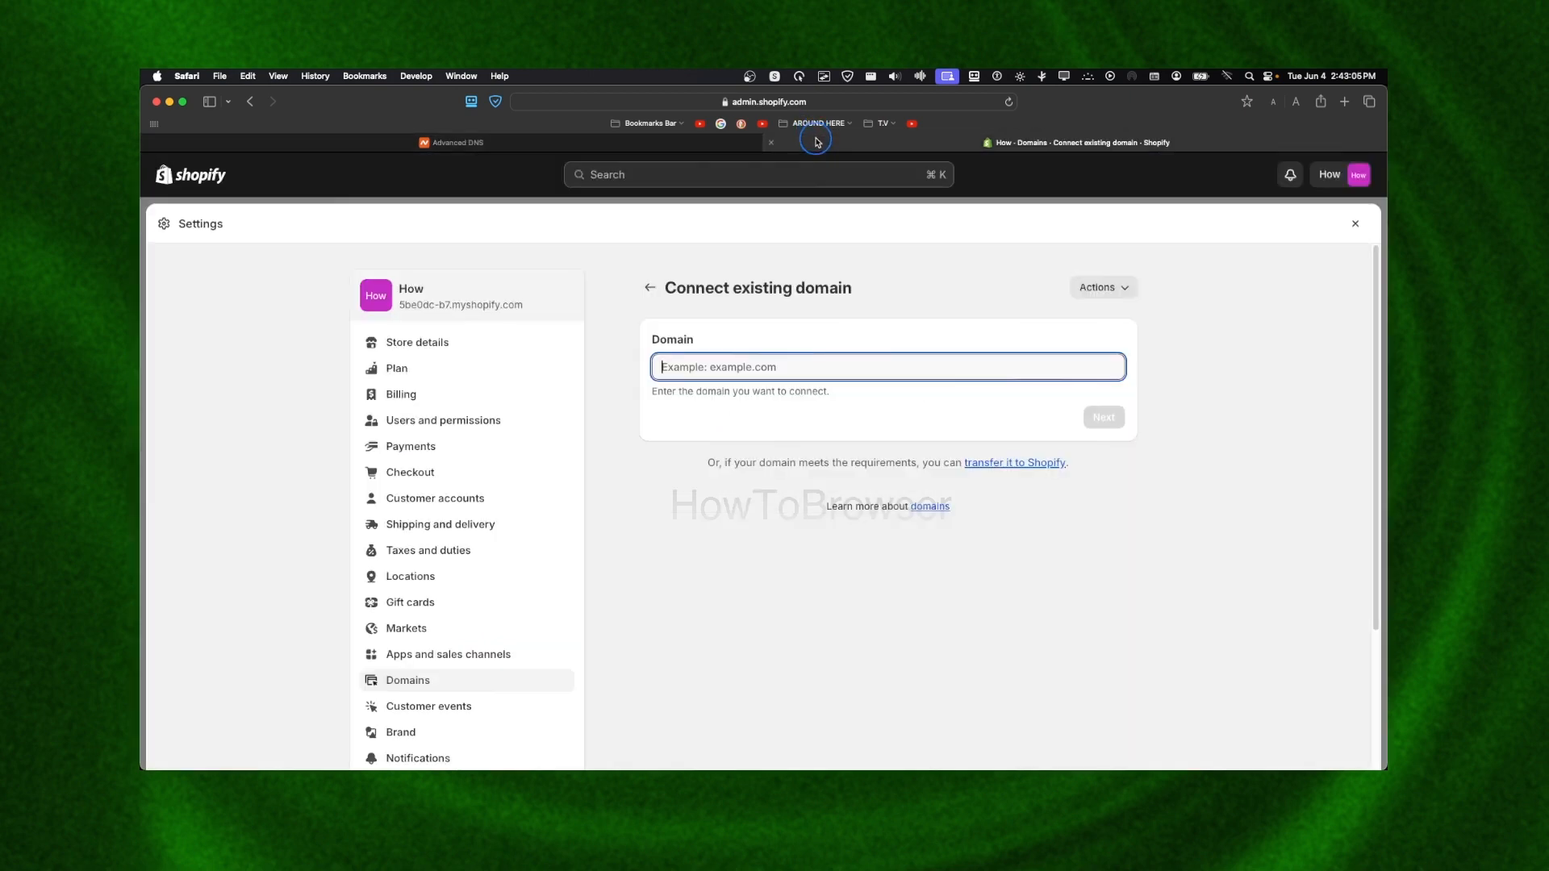
# - Submit connectdownmaintestvideo.xyz, without stray trailing characters, as the existing domain and verify its connection
pyautogui.rightClick(723, 356)
pyautogui.click(743, 387)
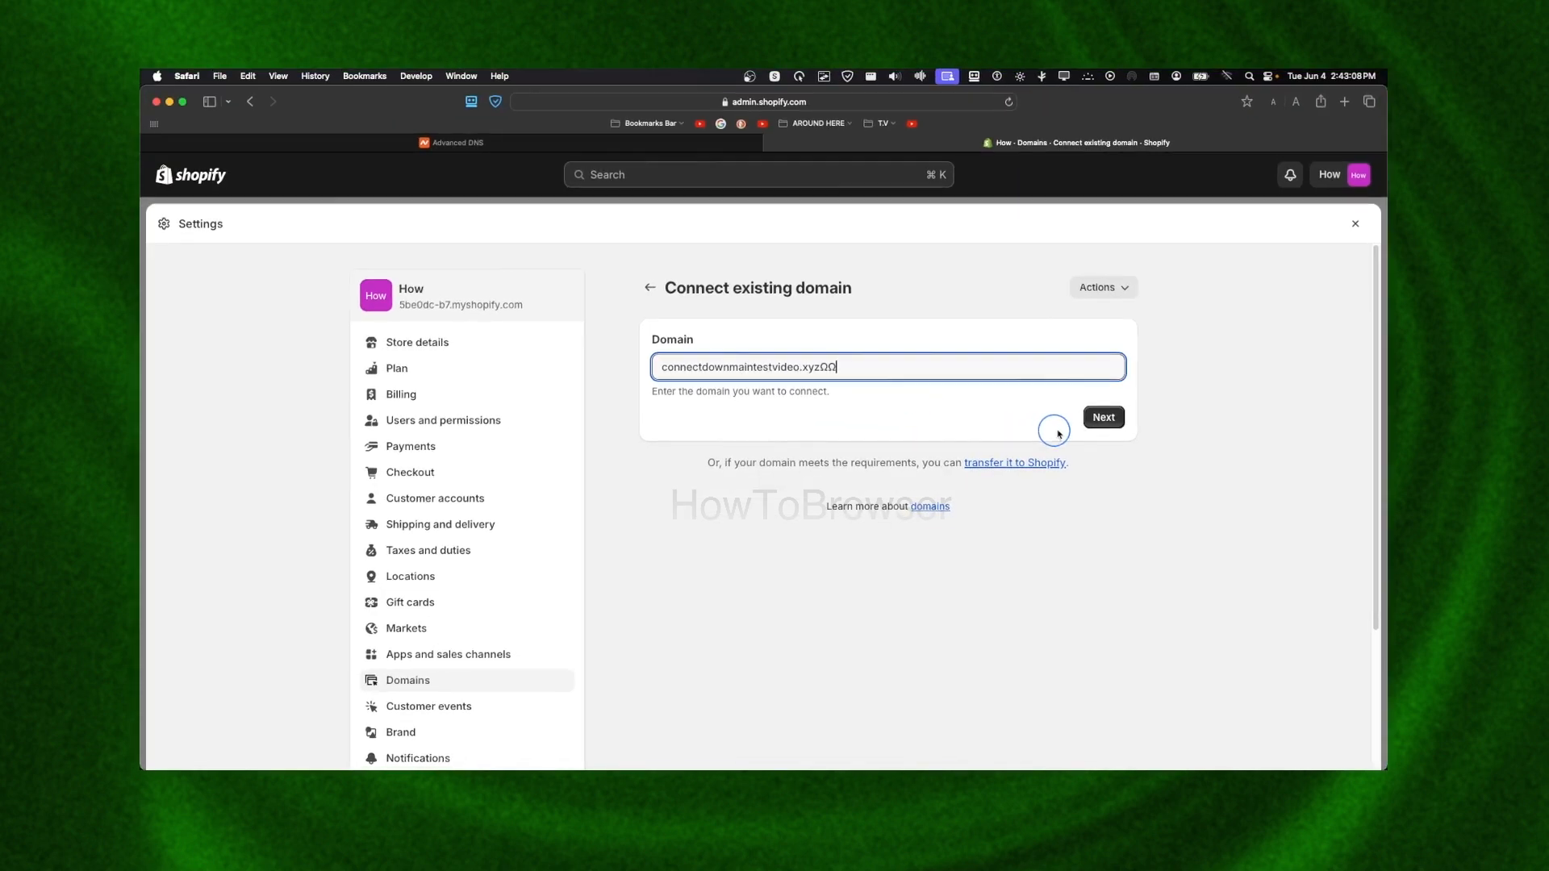
pyautogui.click(1108, 418)
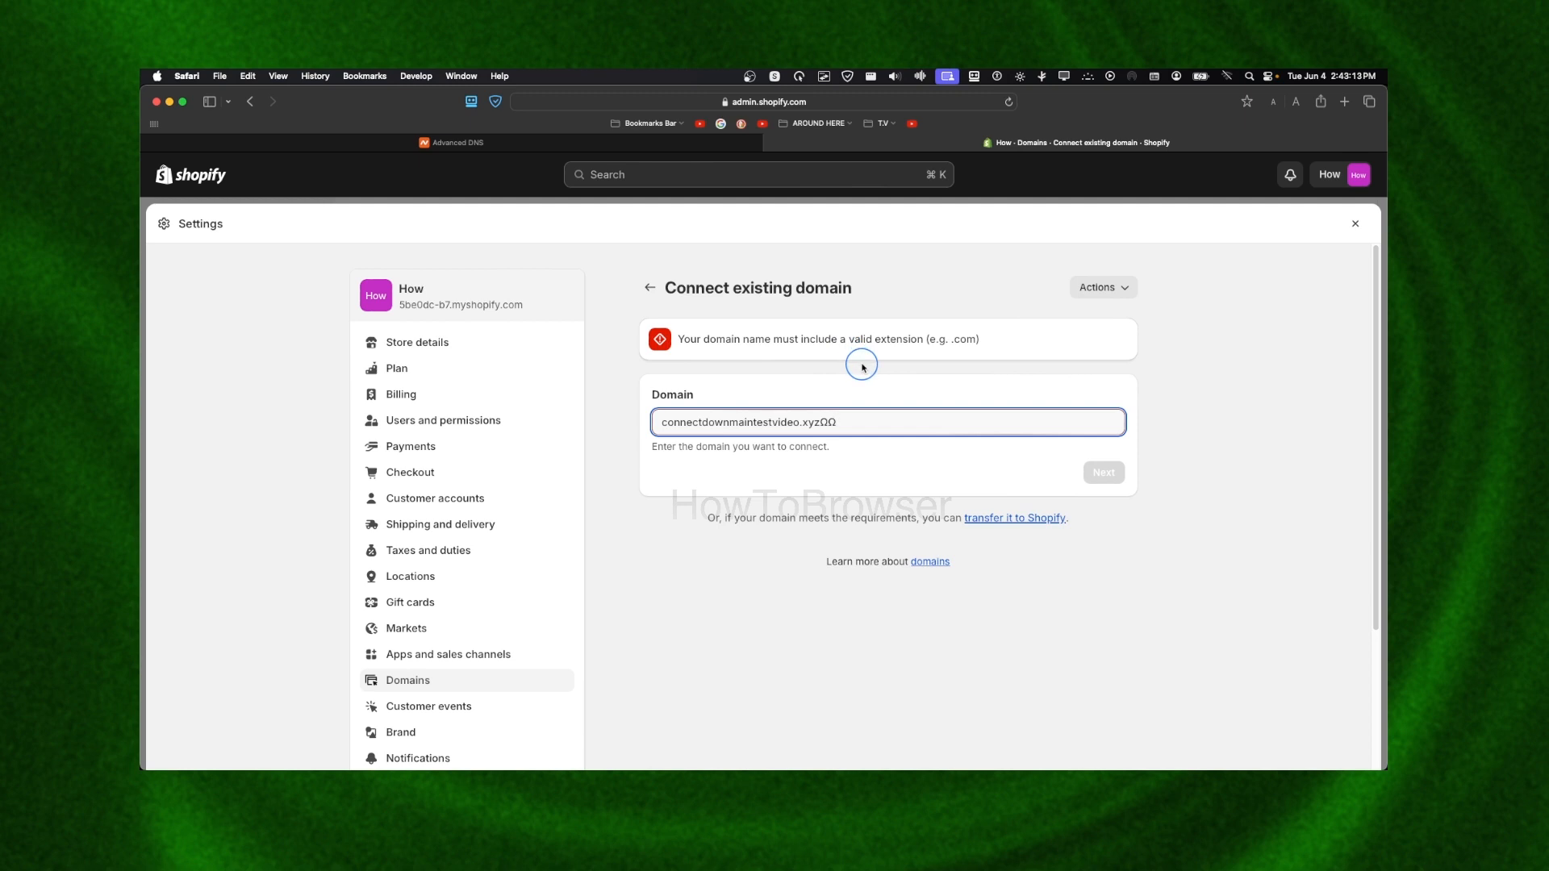
pyautogui.press('BackSpace')
pyautogui.press('BackSpace')
pyautogui.click(1103, 418)
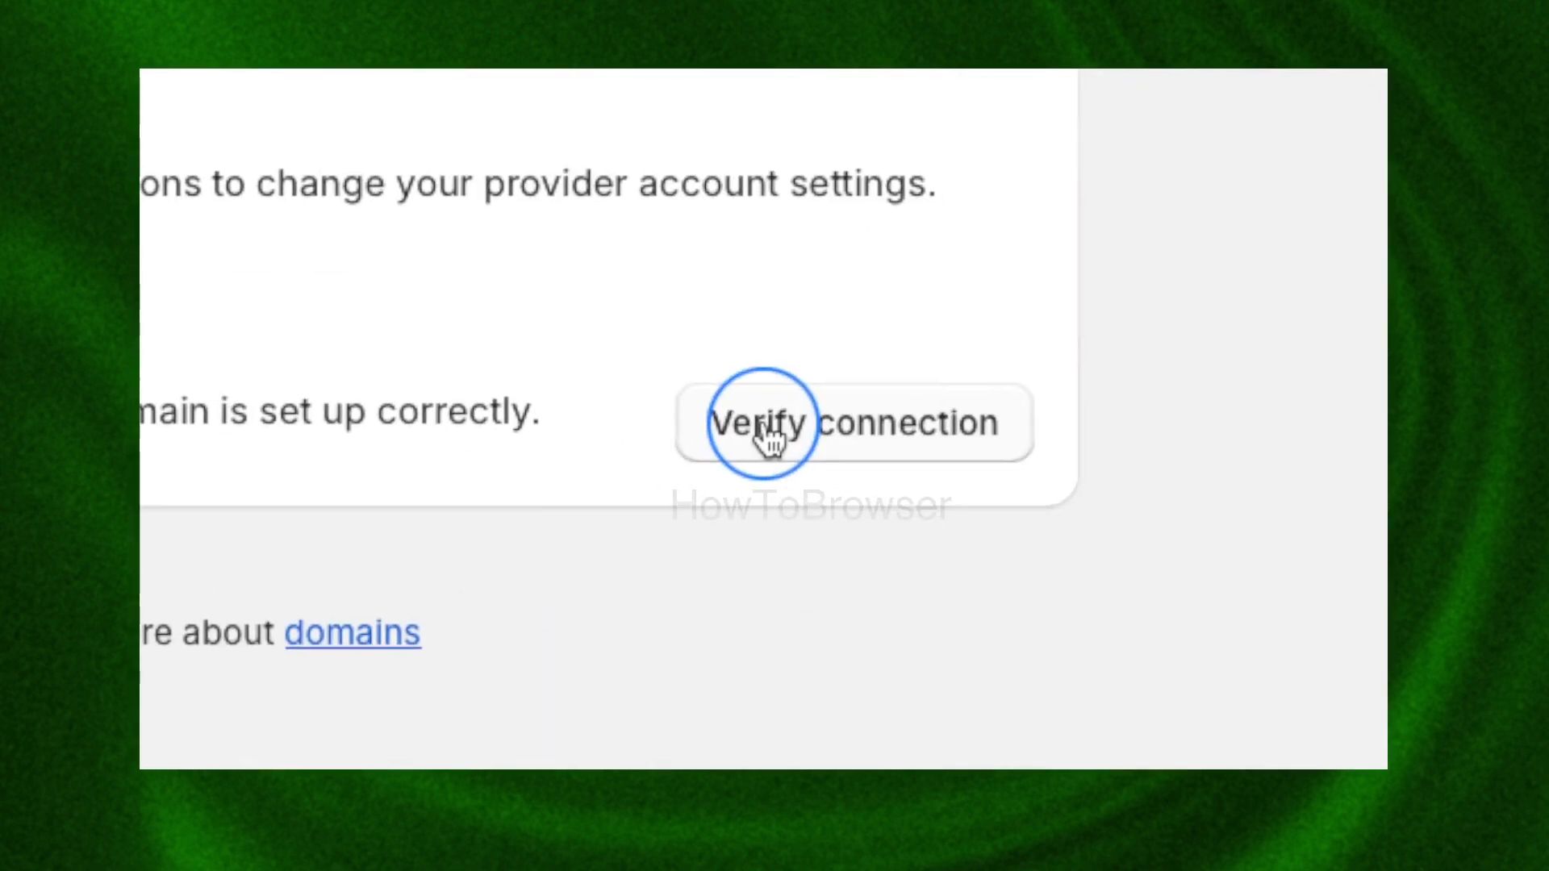
pyautogui.click(1048, 510)
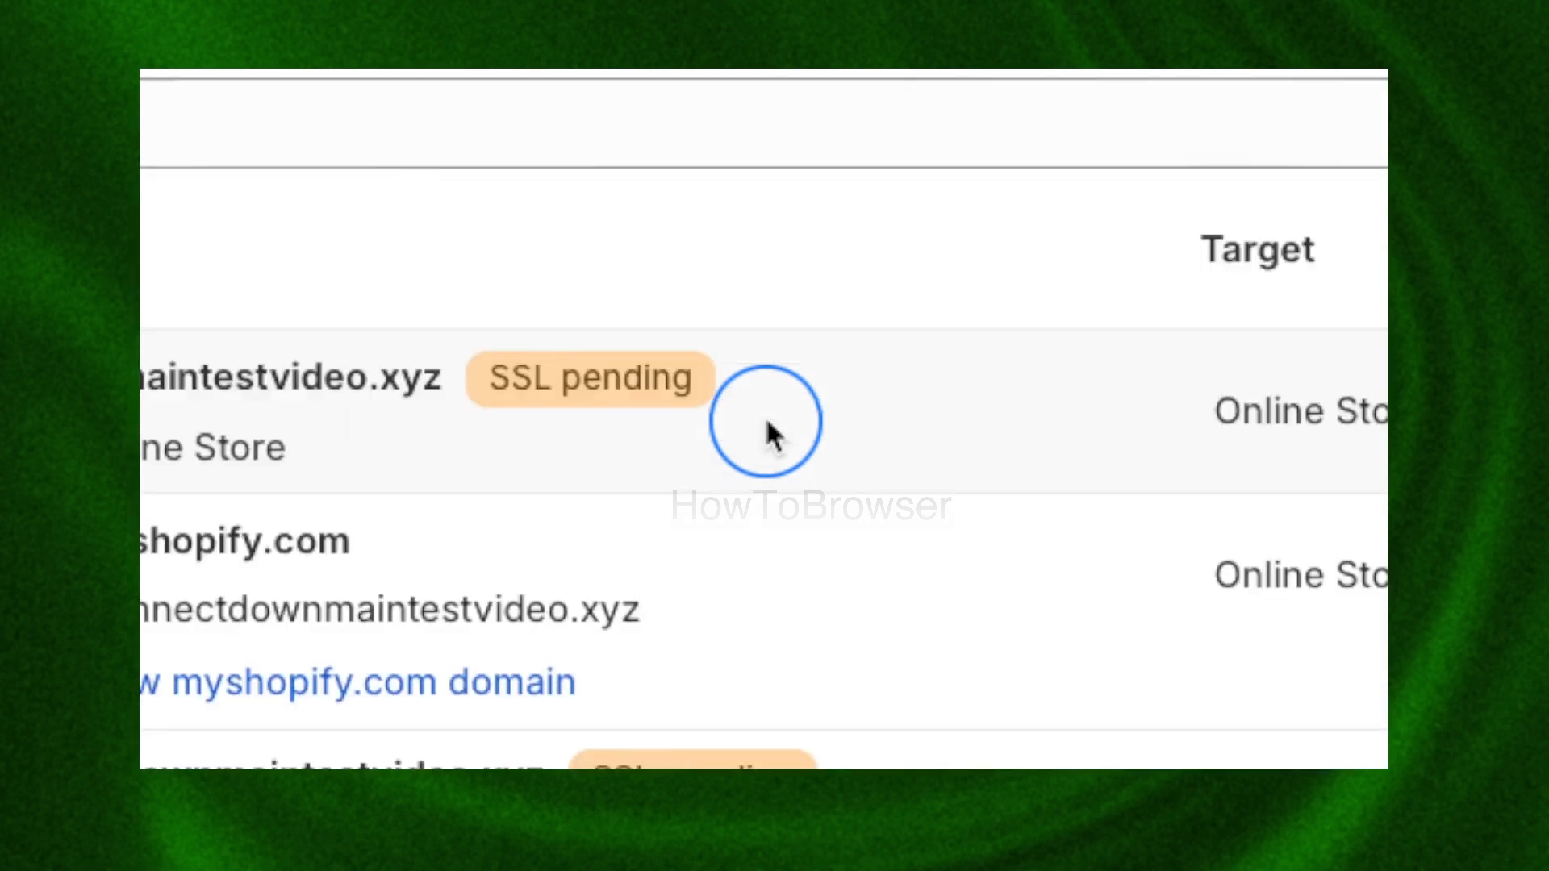
# - Review the details and domain type options of connectdownmaintestvideo.xyz, leaving them without changes, and return to the domain list
pyautogui.click(768, 423)
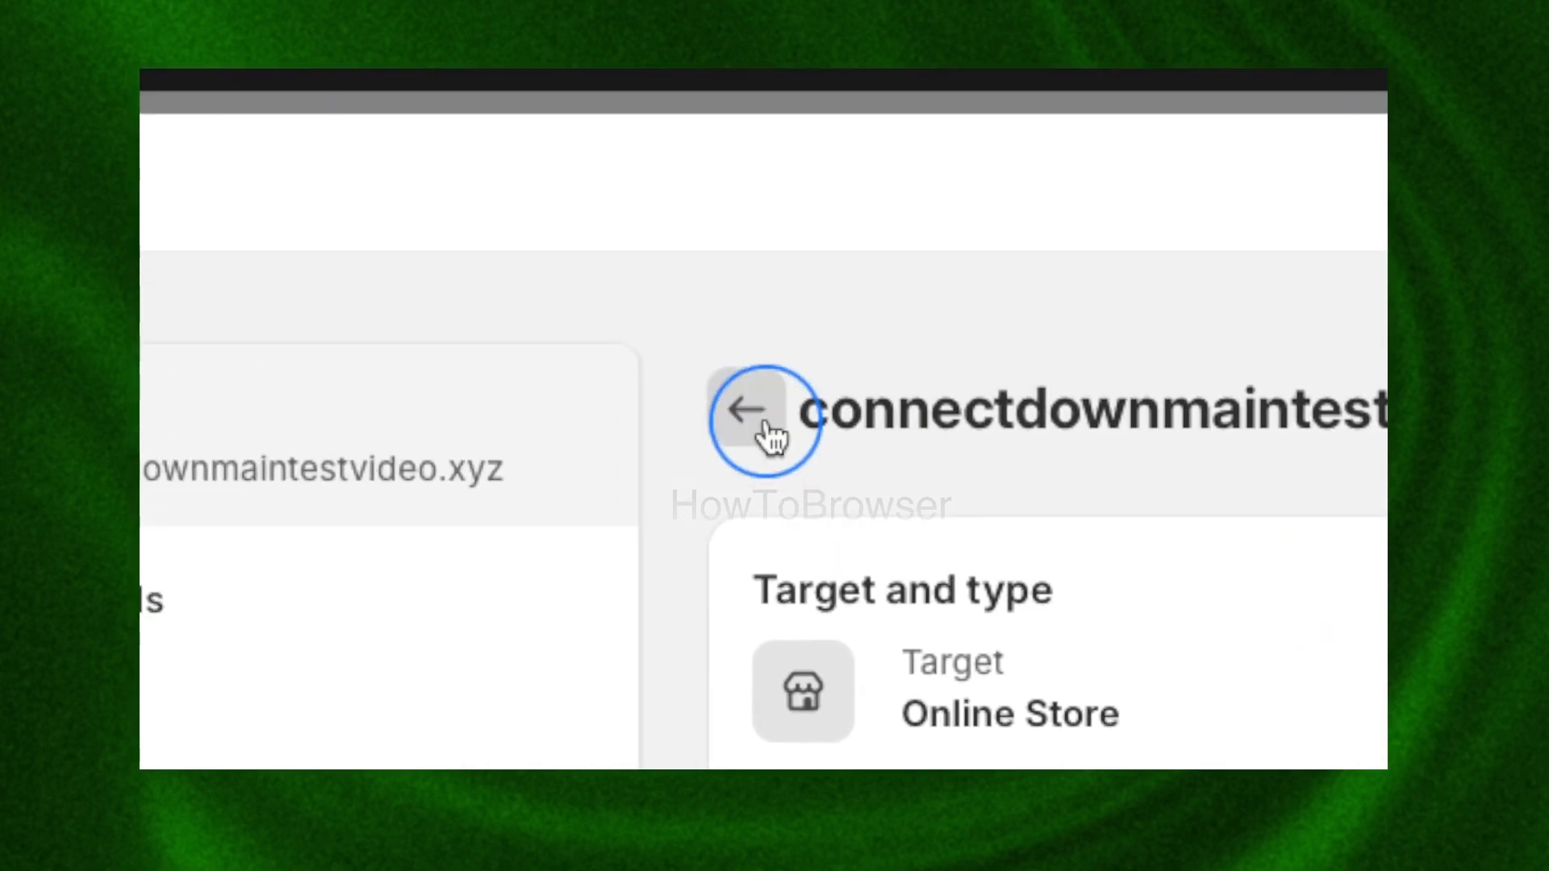
pyautogui.click(754, 413)
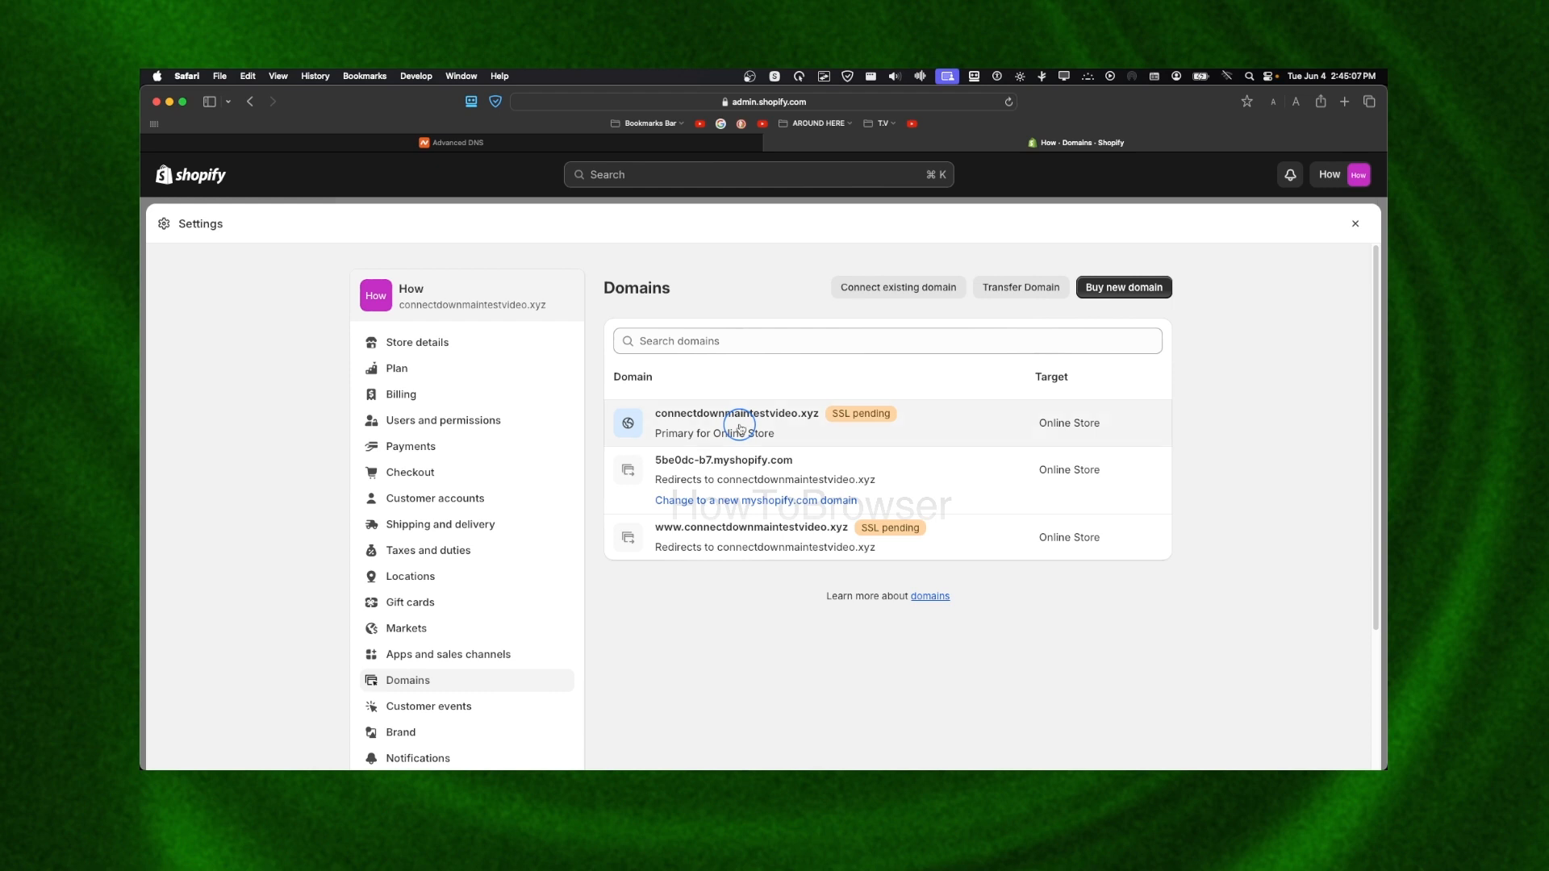
pyautogui.click(740, 428)
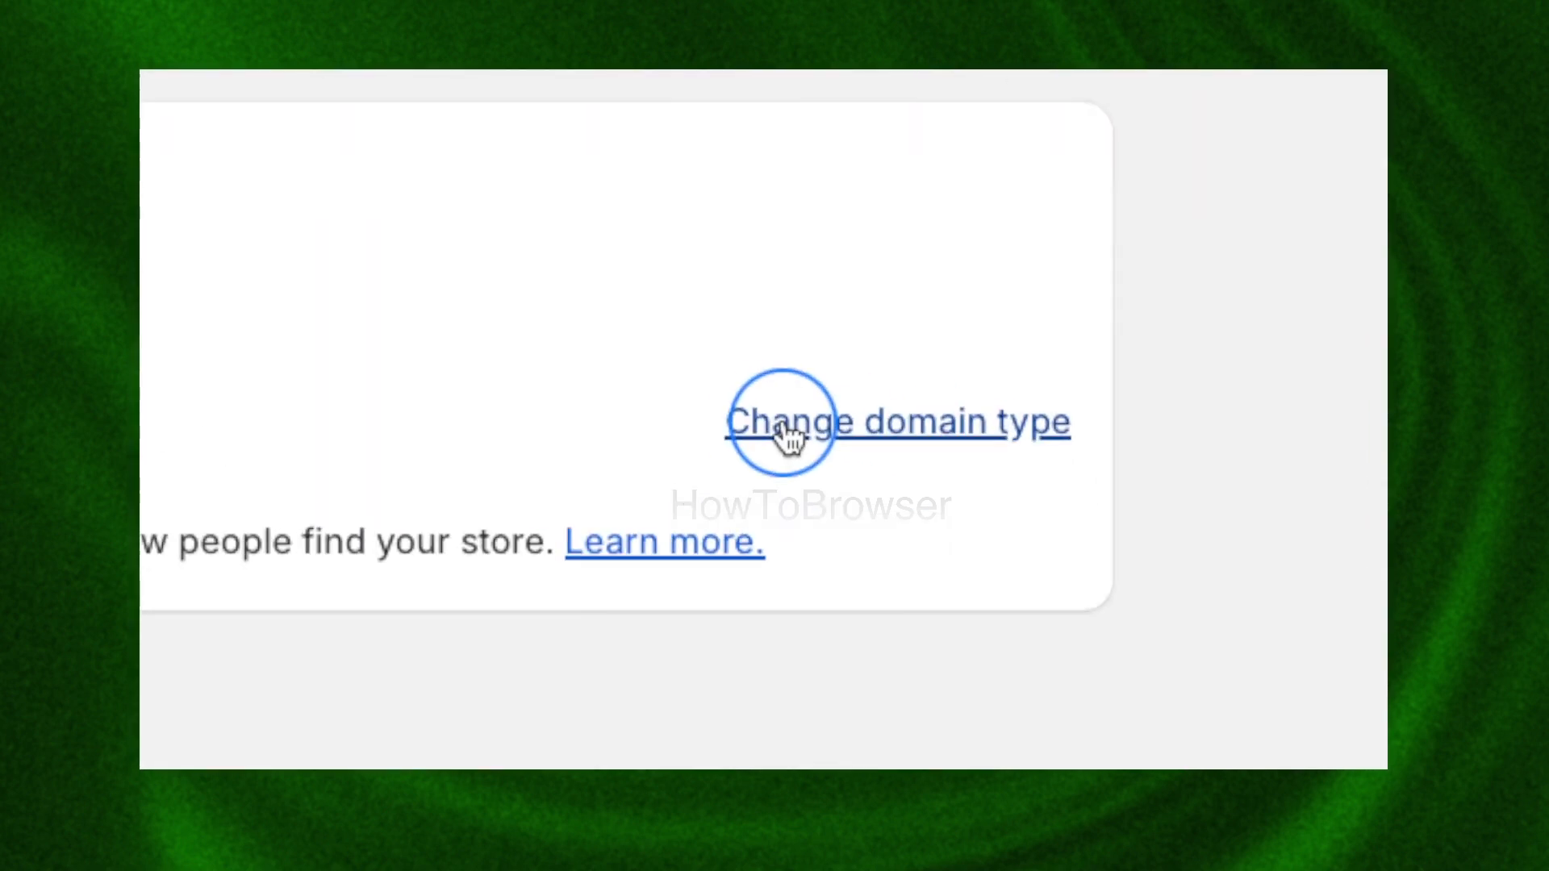
pyautogui.click(1073, 417)
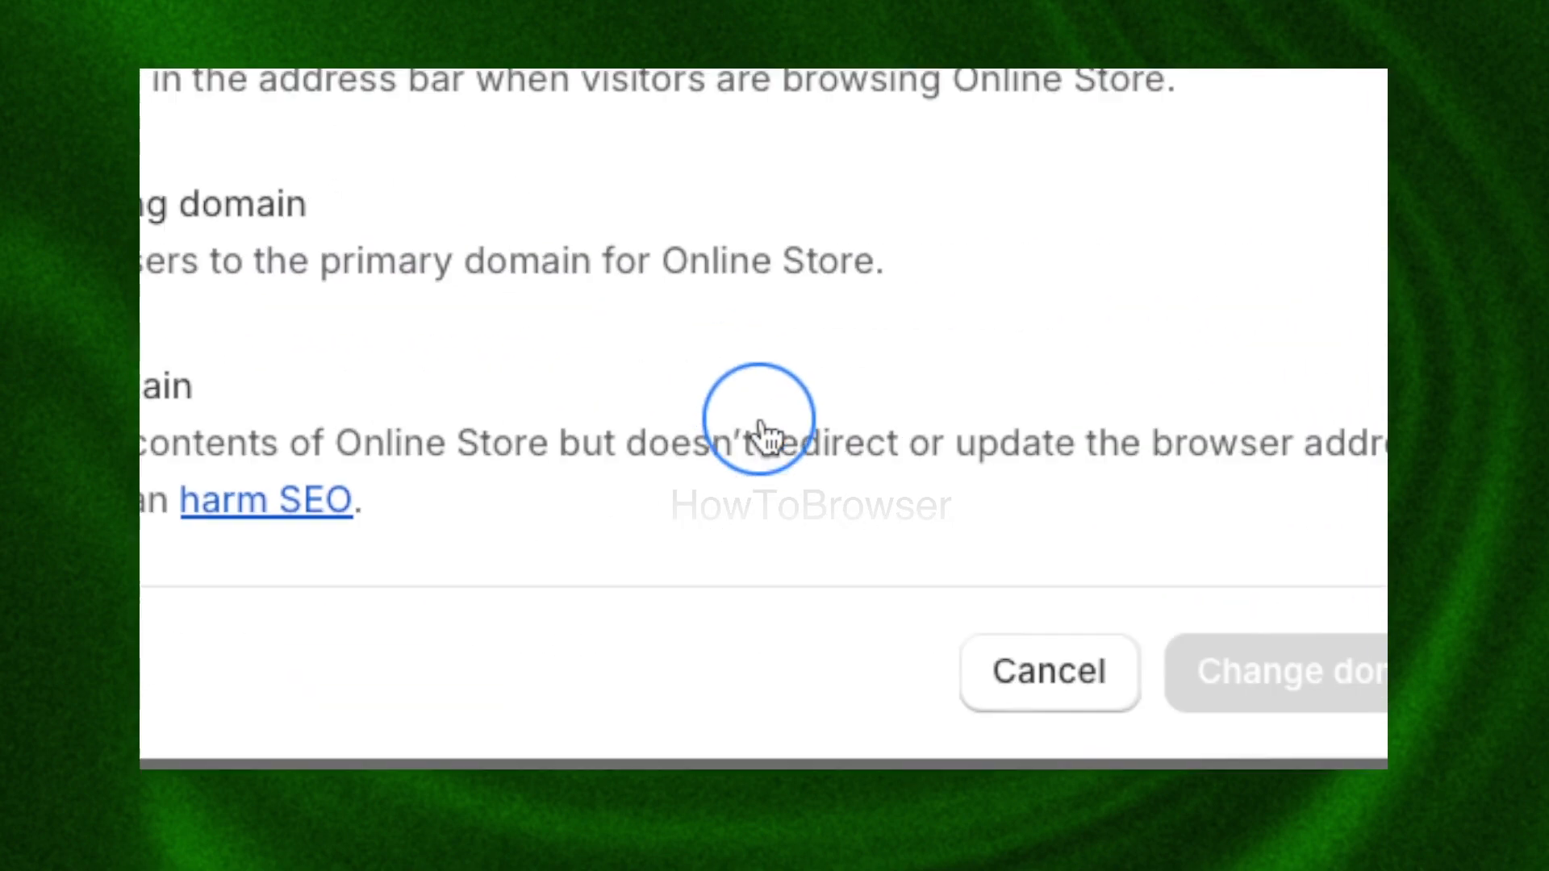
pyautogui.click(1049, 671)
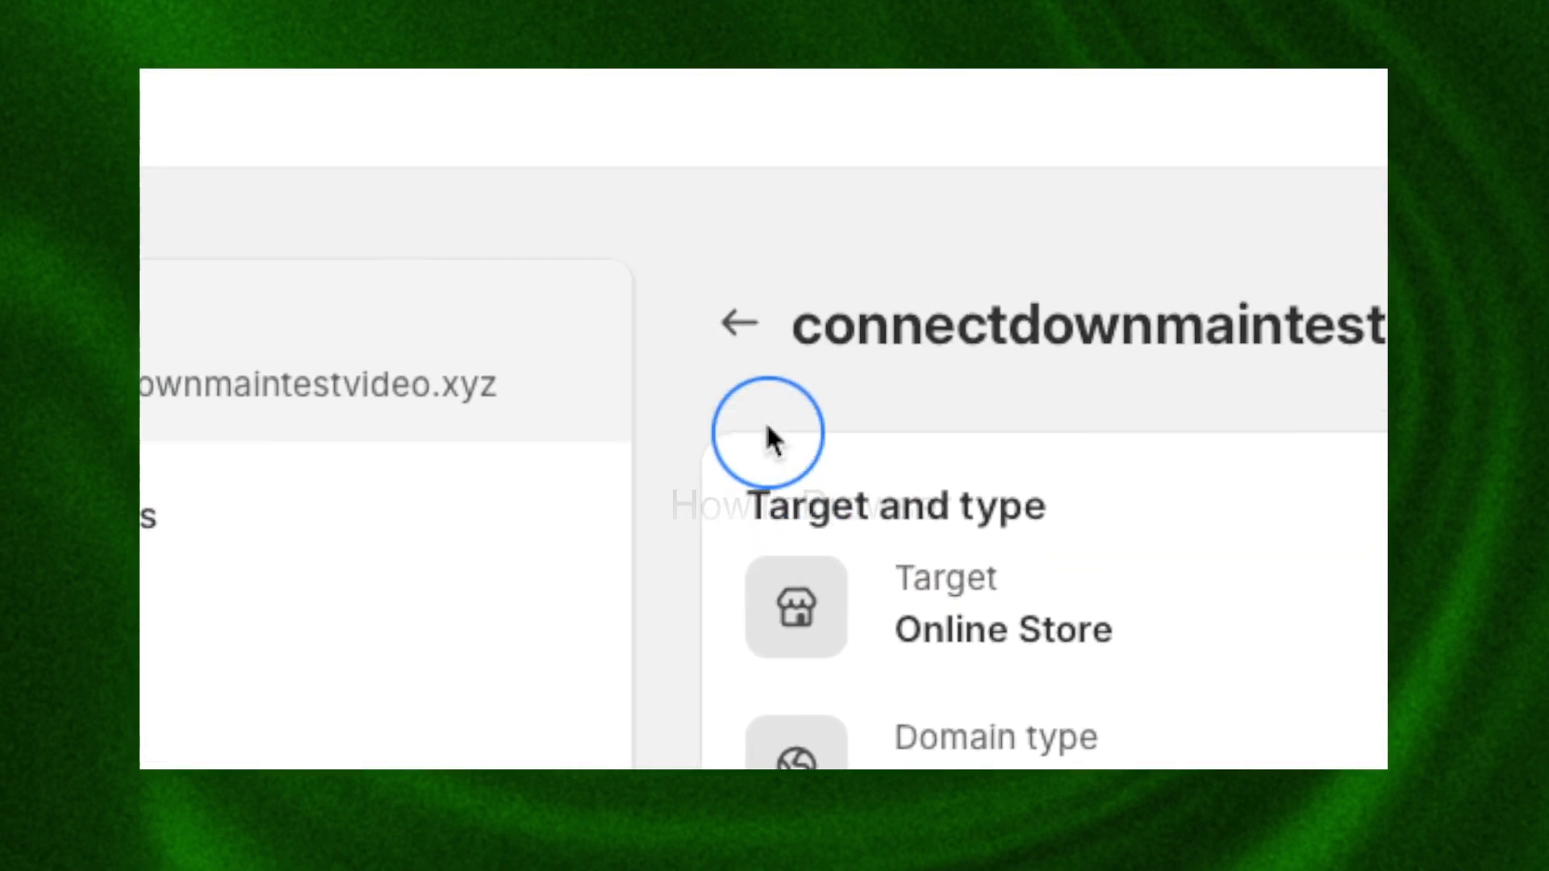
pyautogui.click(740, 322)
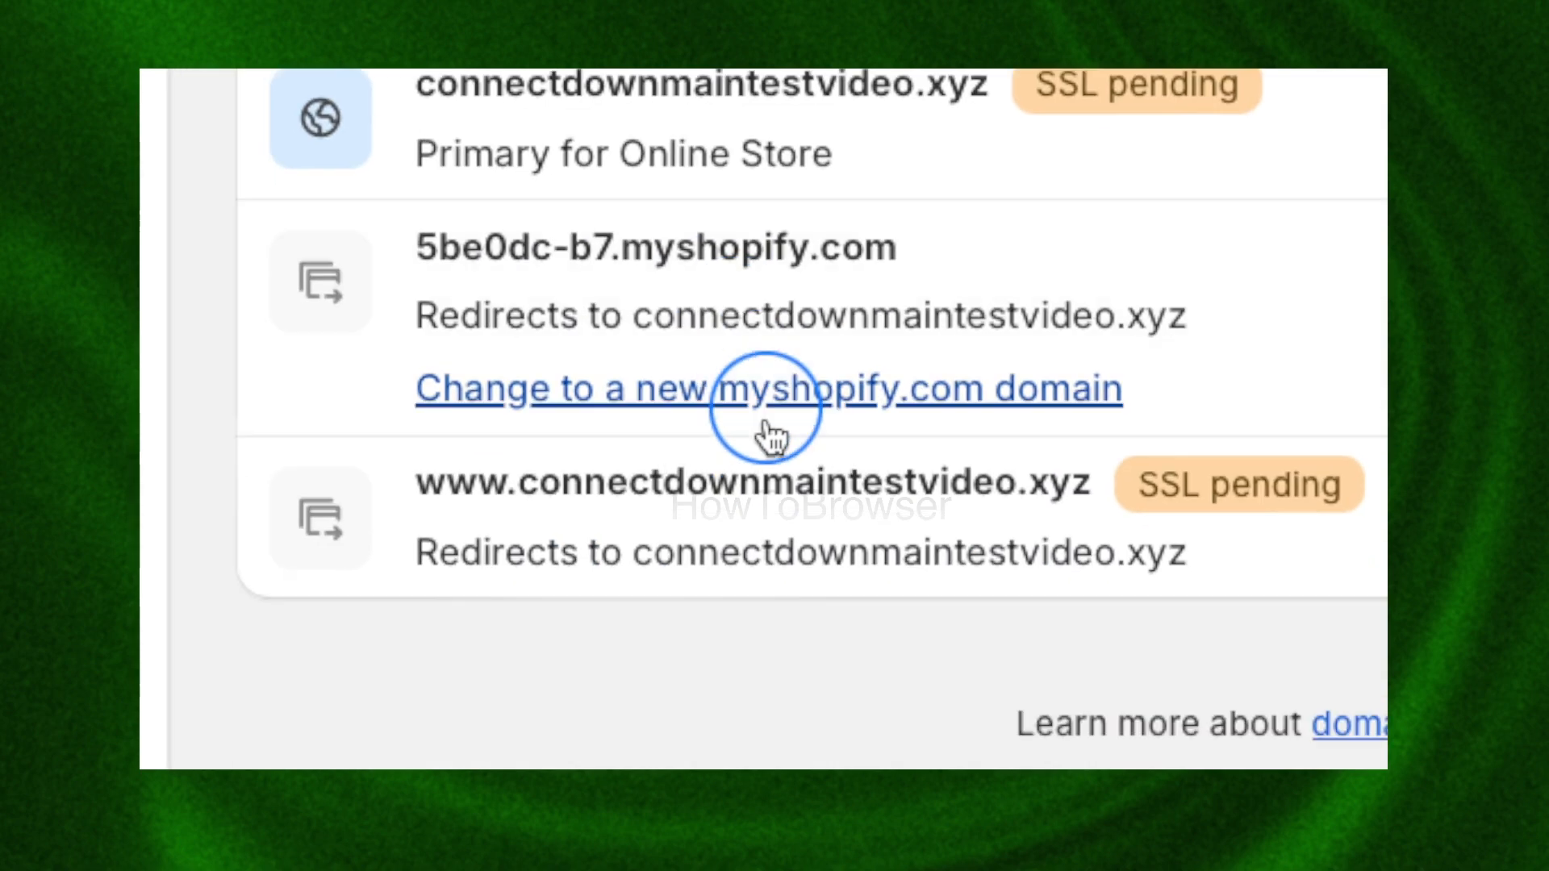
pyautogui.click(764, 421)
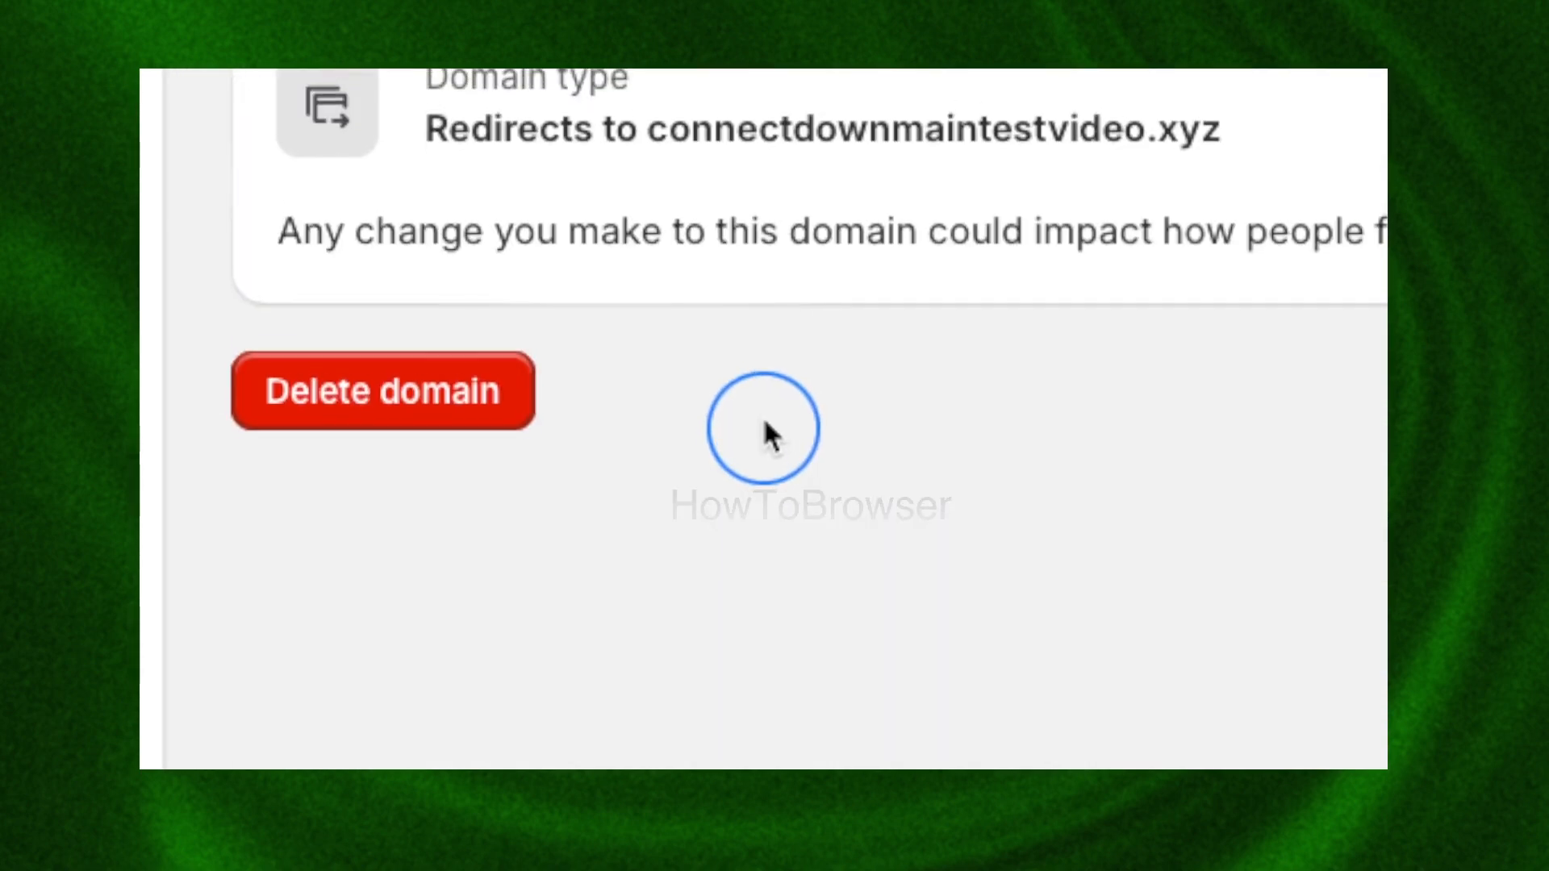
pyautogui.click(767, 415)
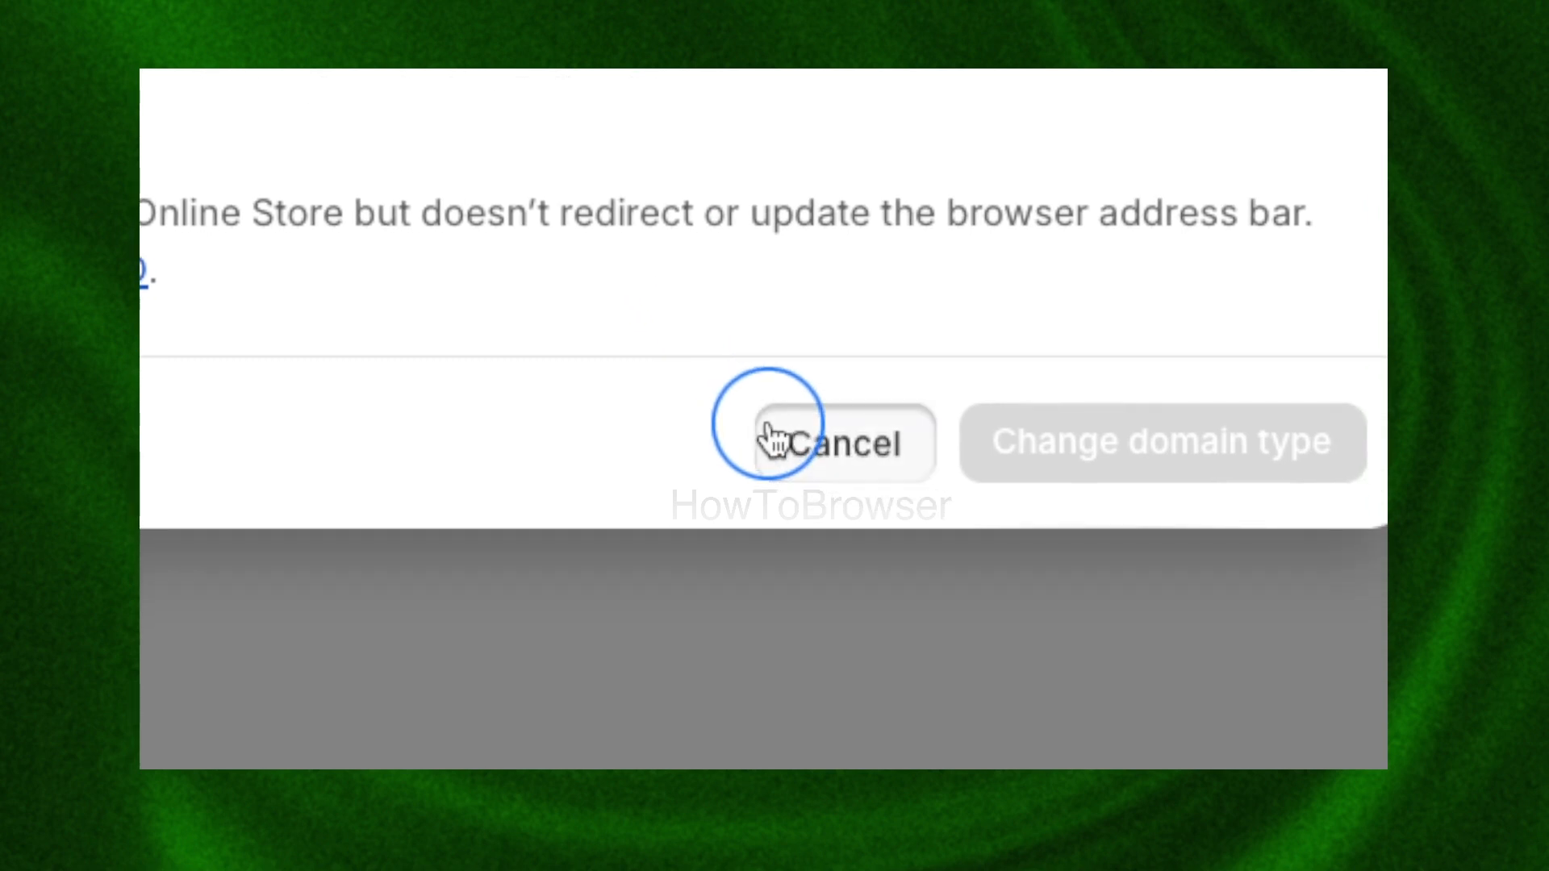
pyautogui.click(767, 436)
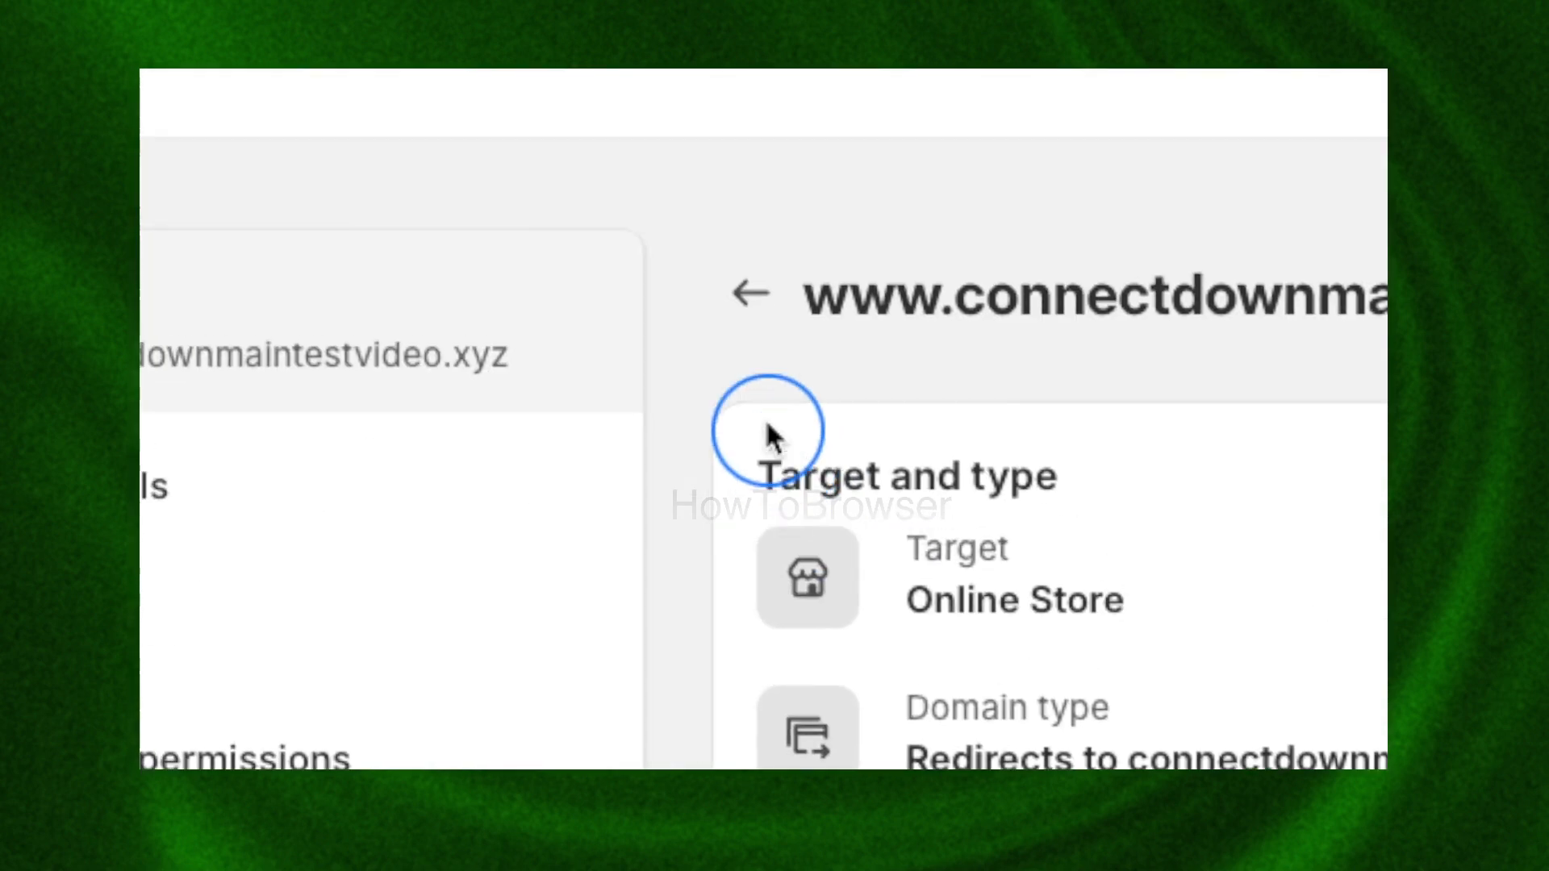
pyautogui.click(771, 436)
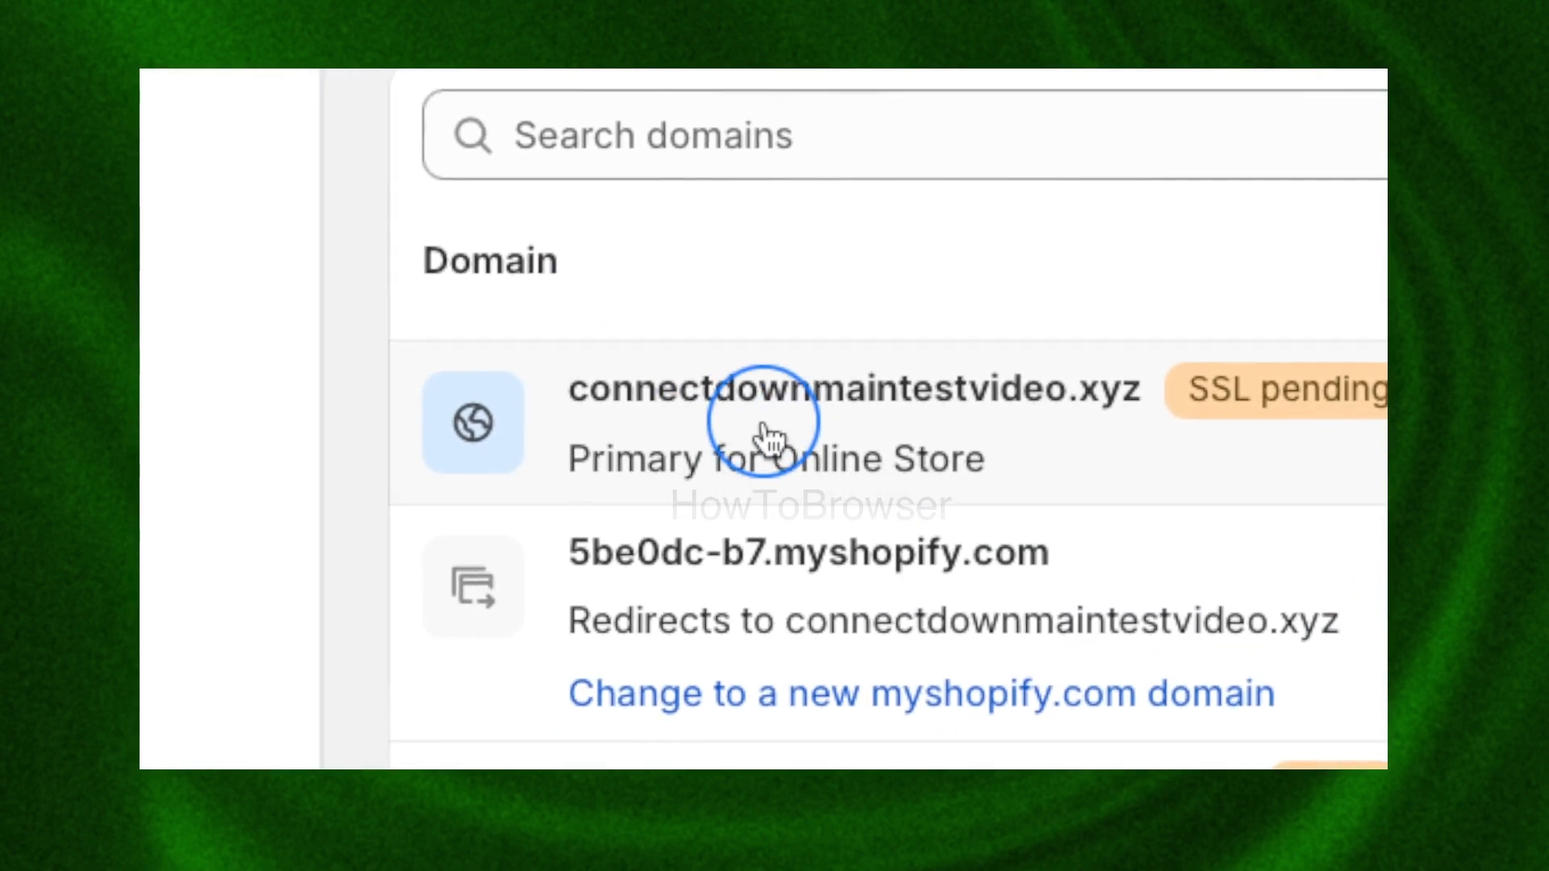